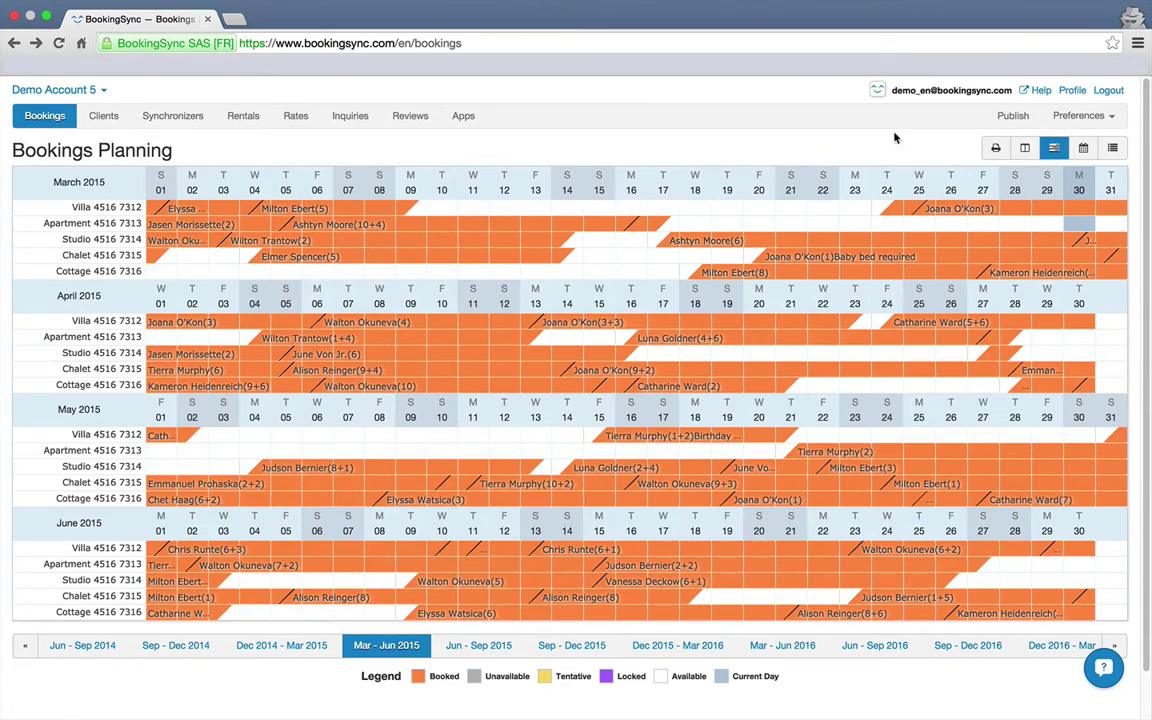
Create and save a new tax named "Tax on lodging" with a percentage of 3.5% in the account's tax preferences
left_click(1080, 116)
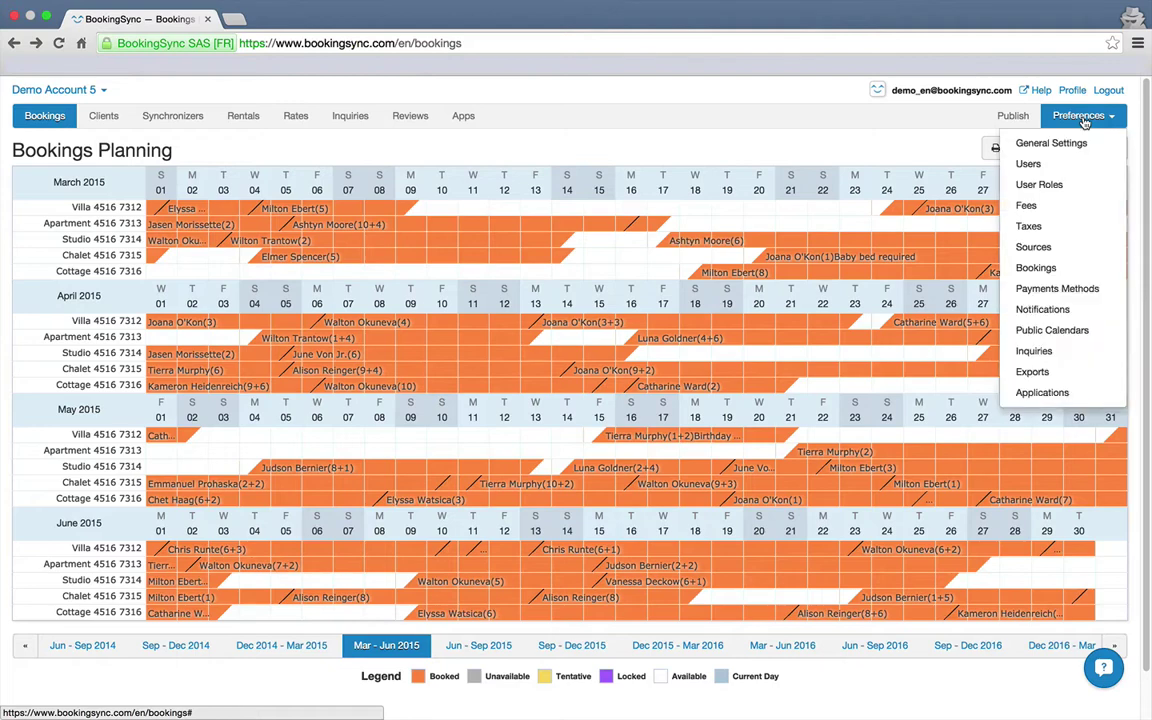
left_click(1077, 232)
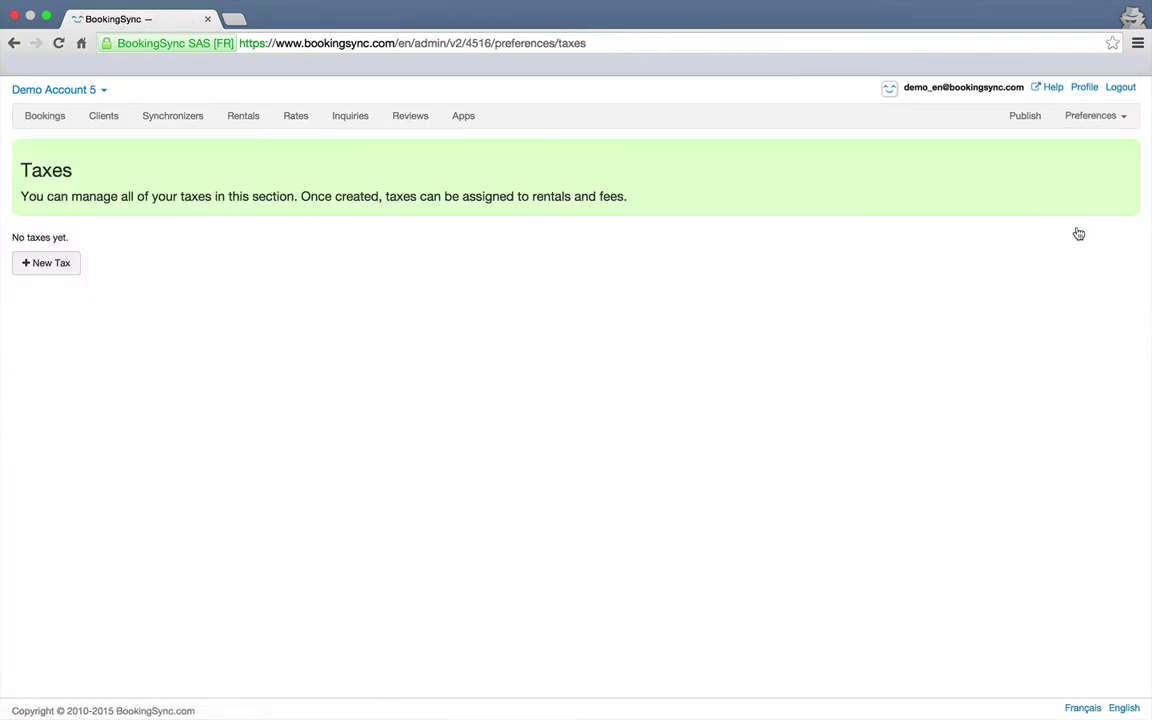
left_click(49, 263)
left_click(194, 231)
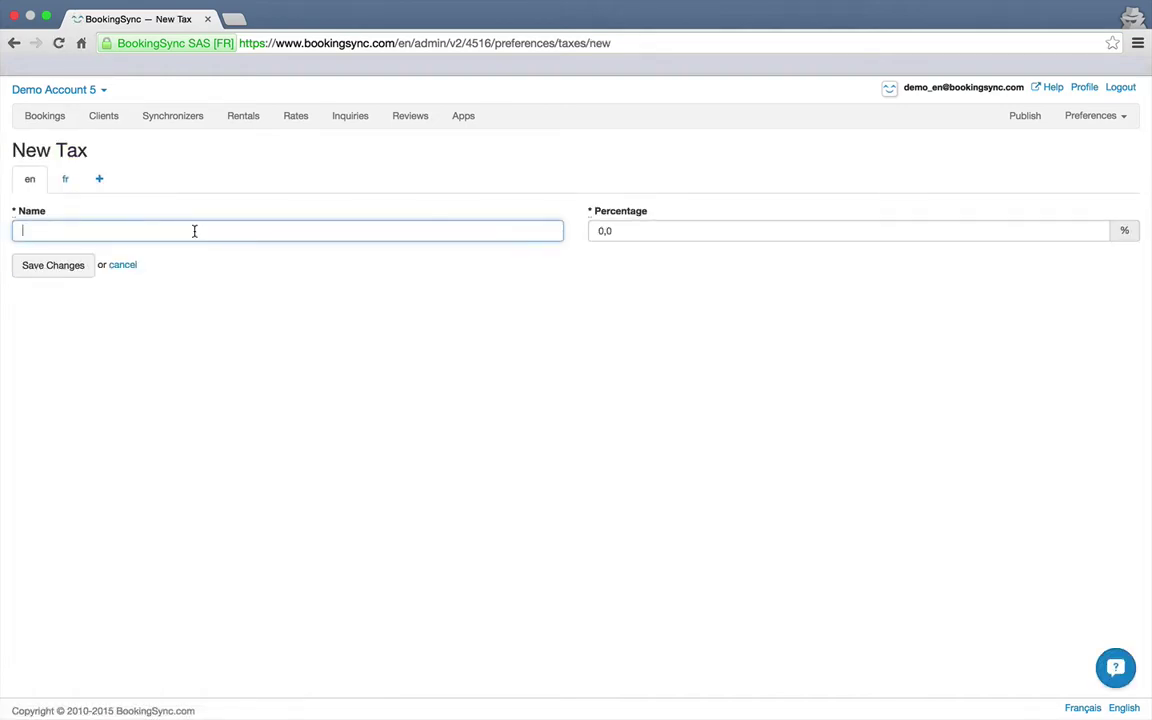
type("Tax on lodging")
left_click(661, 234)
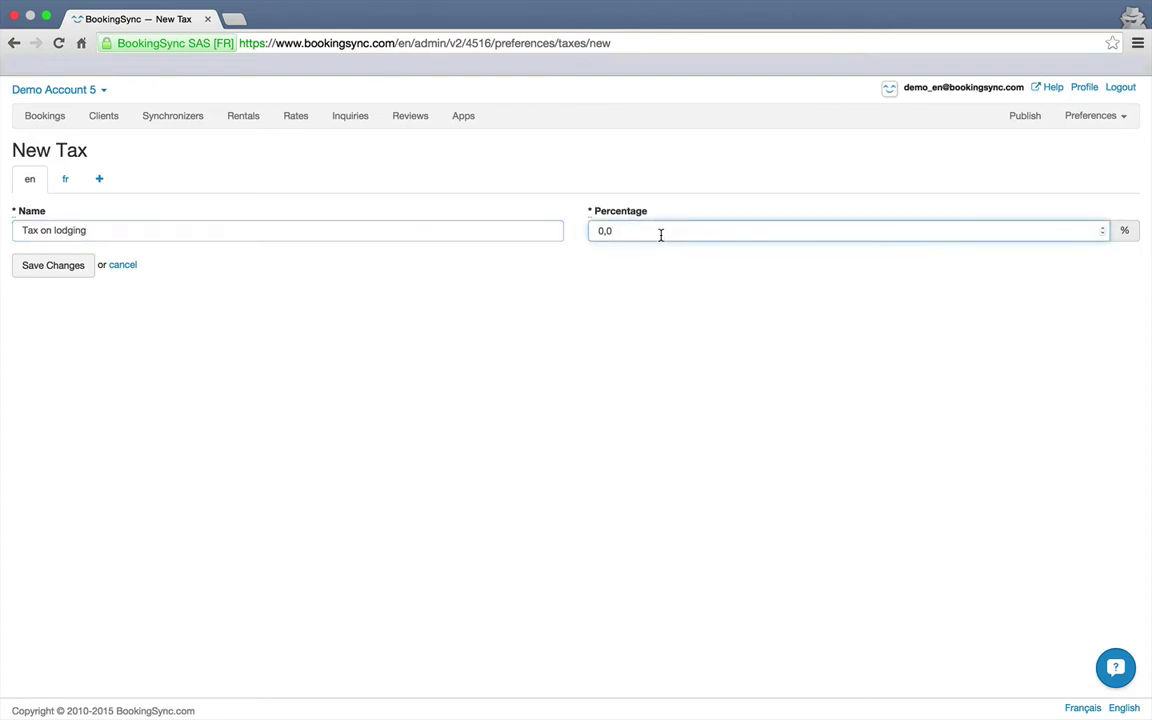
double_click(661, 234)
type("3.5")
left_click(542, 300)
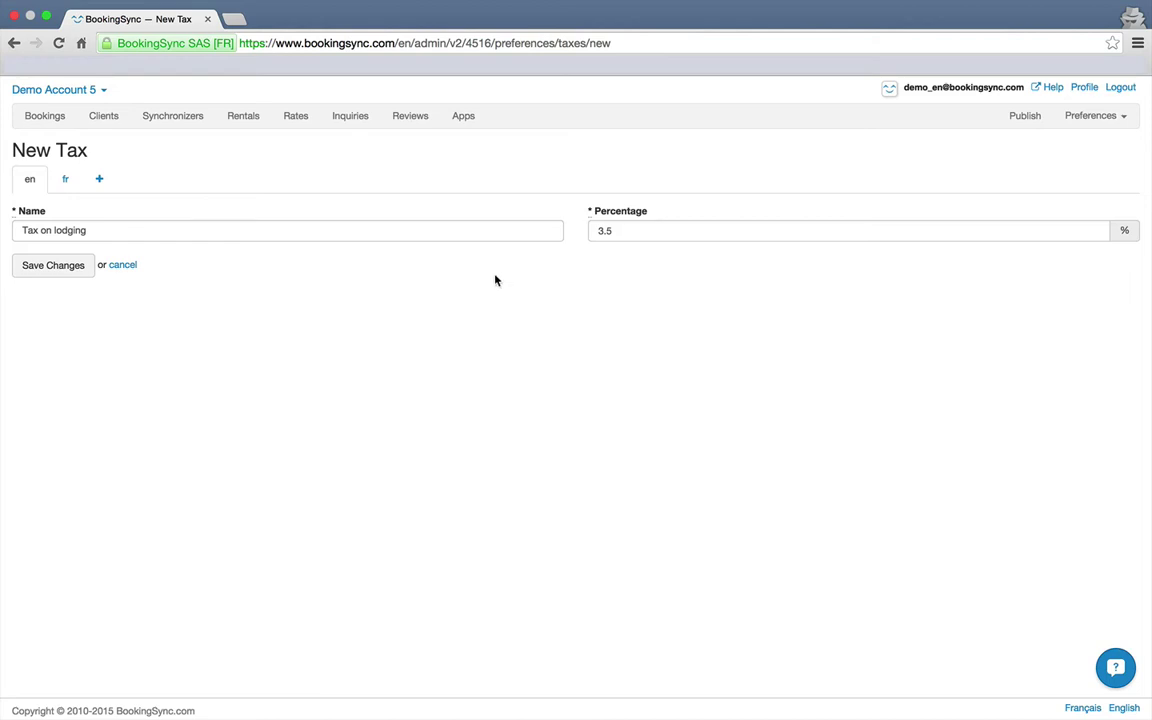
left_click(43, 270)
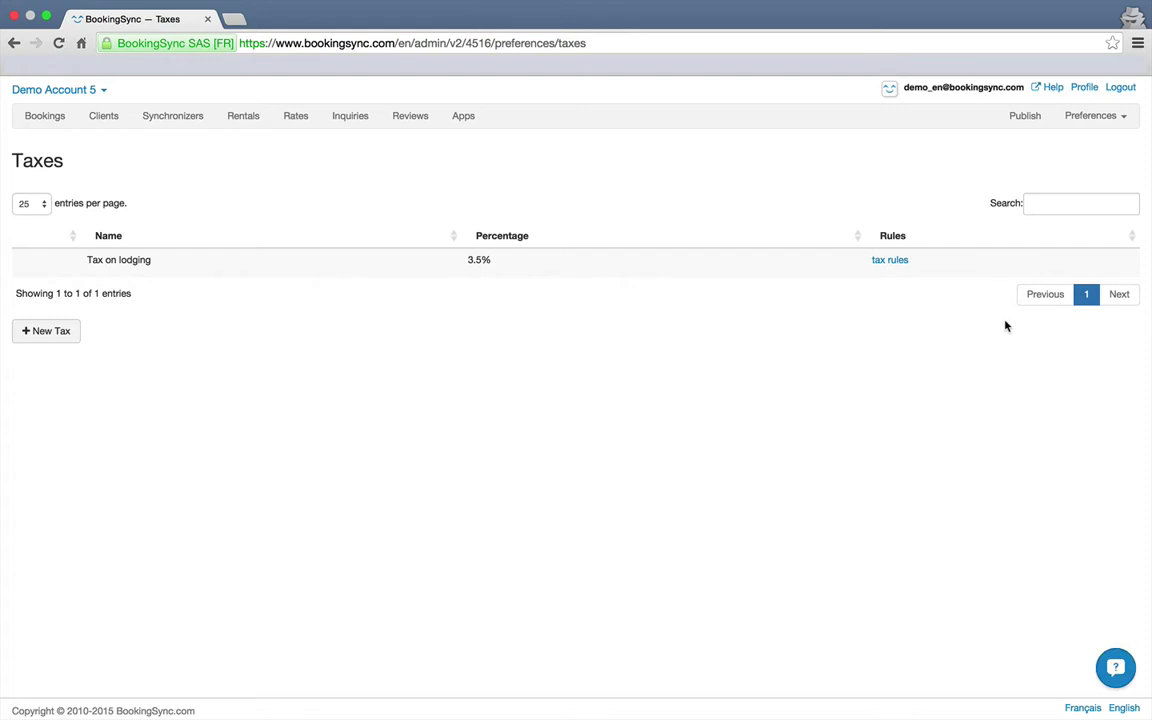
Create and save a second tax named "GST" with a percentage of 5%
left_click(40, 333)
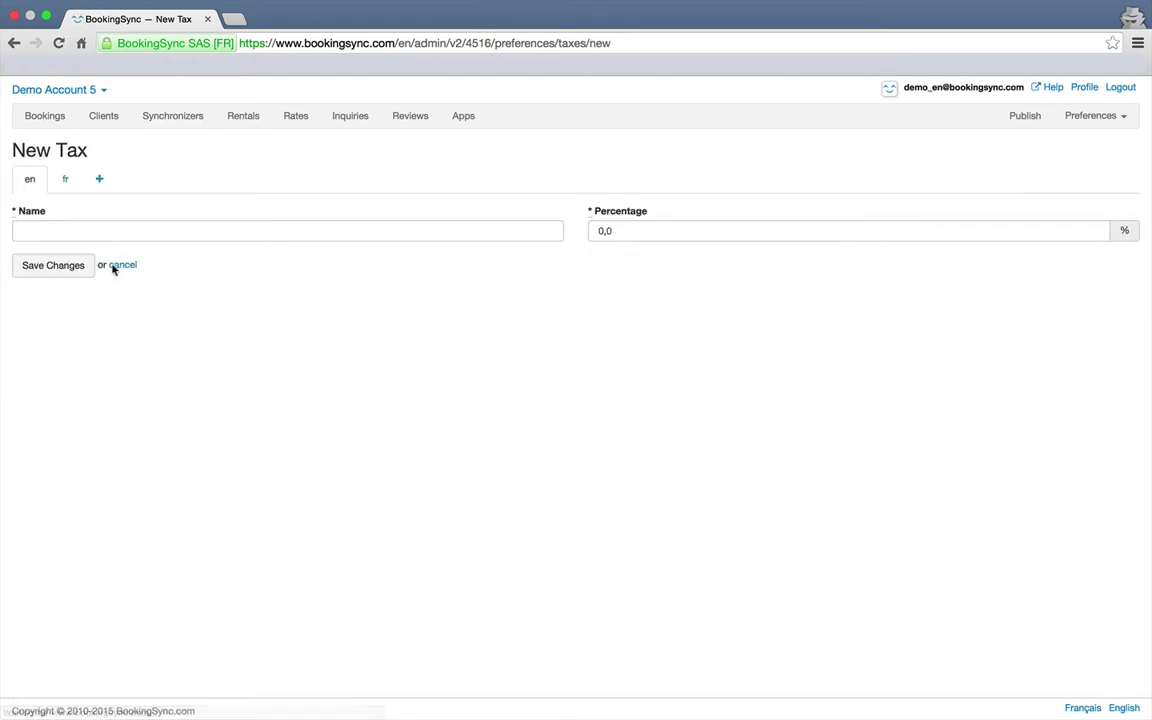
left_click(90, 231)
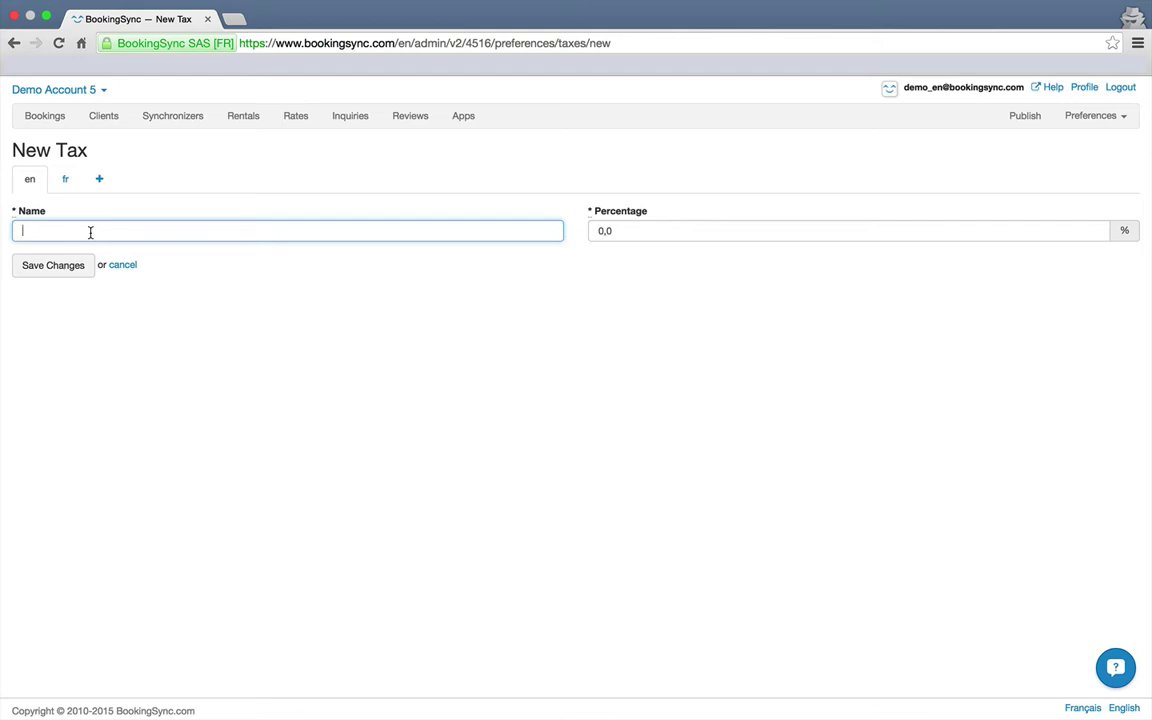
type("GST")
key("Tab")
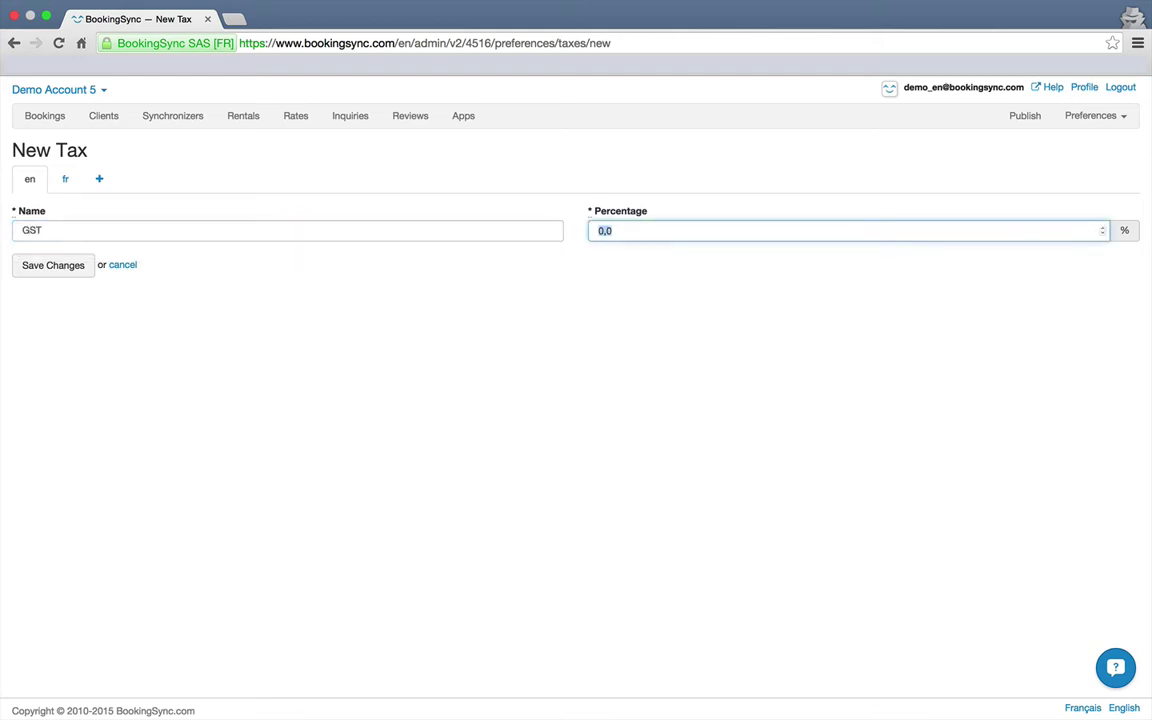
type("5")
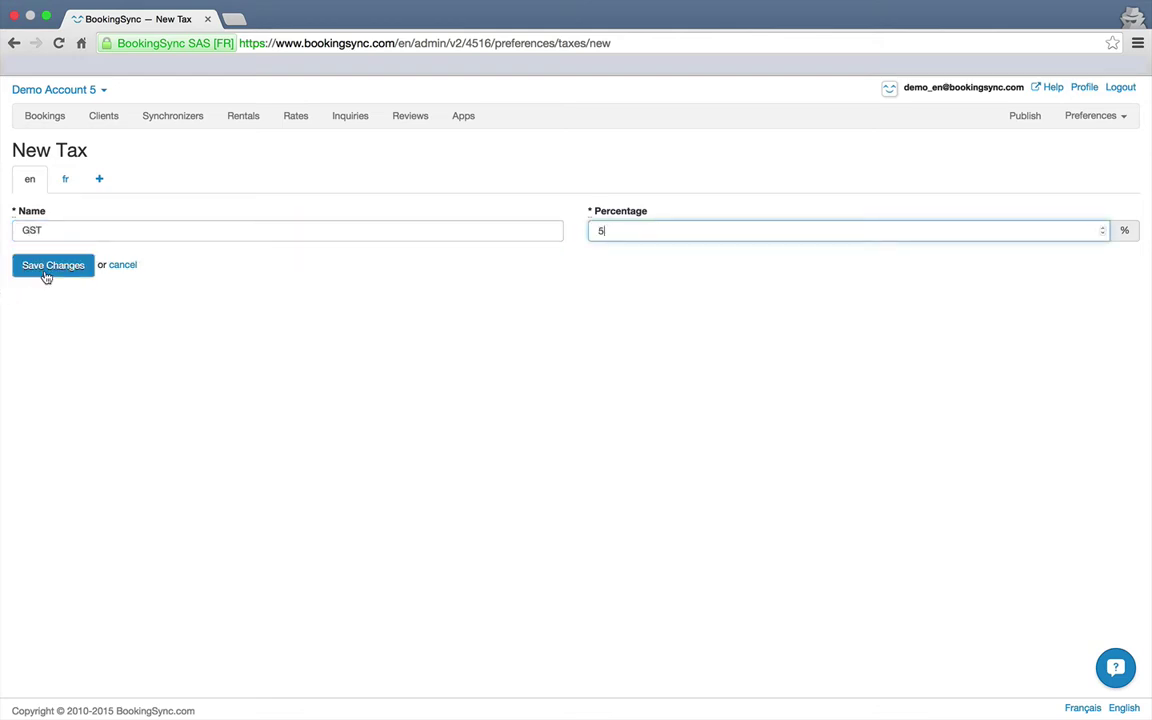
left_click(45, 268)
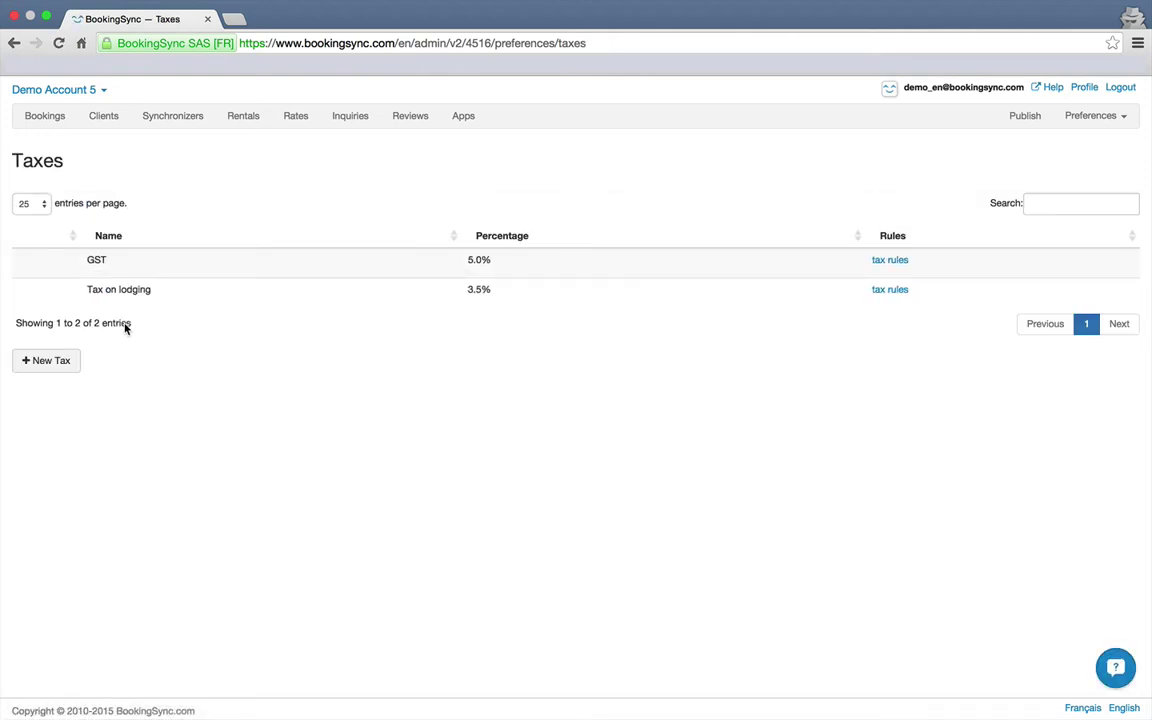
Create and save a third tax named "QST" with a percentage of 9.975%
left_click(50, 363)
left_click(70, 233)
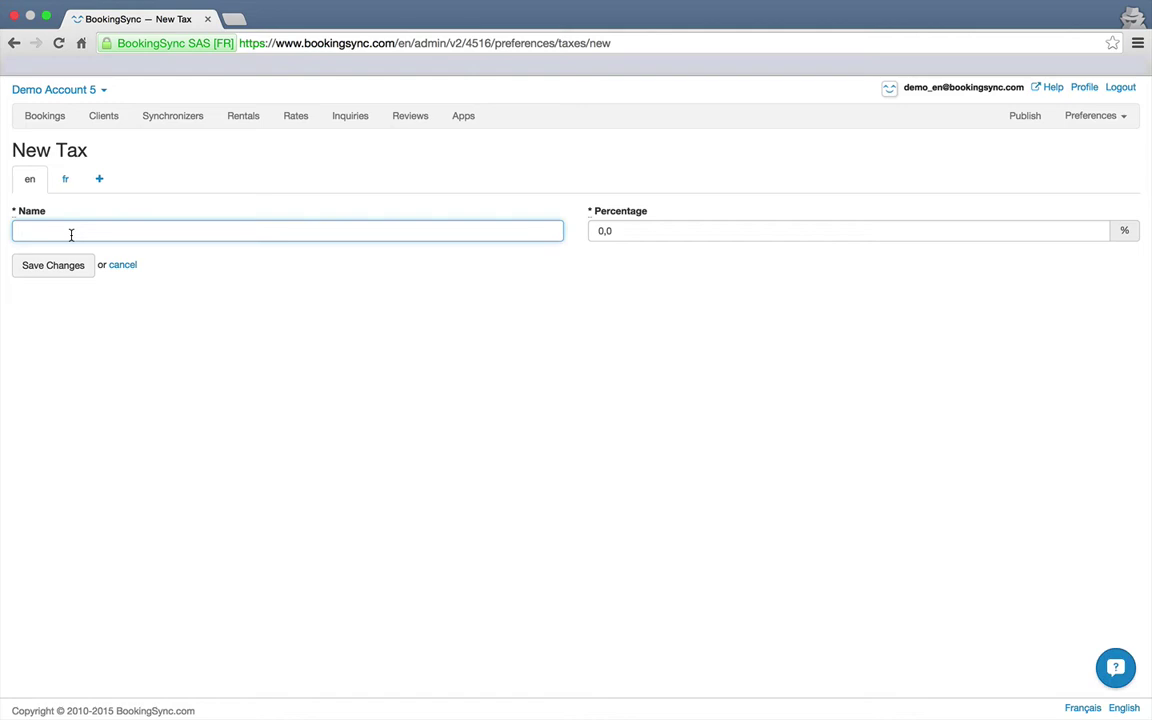
type("QST")
key("Tab")
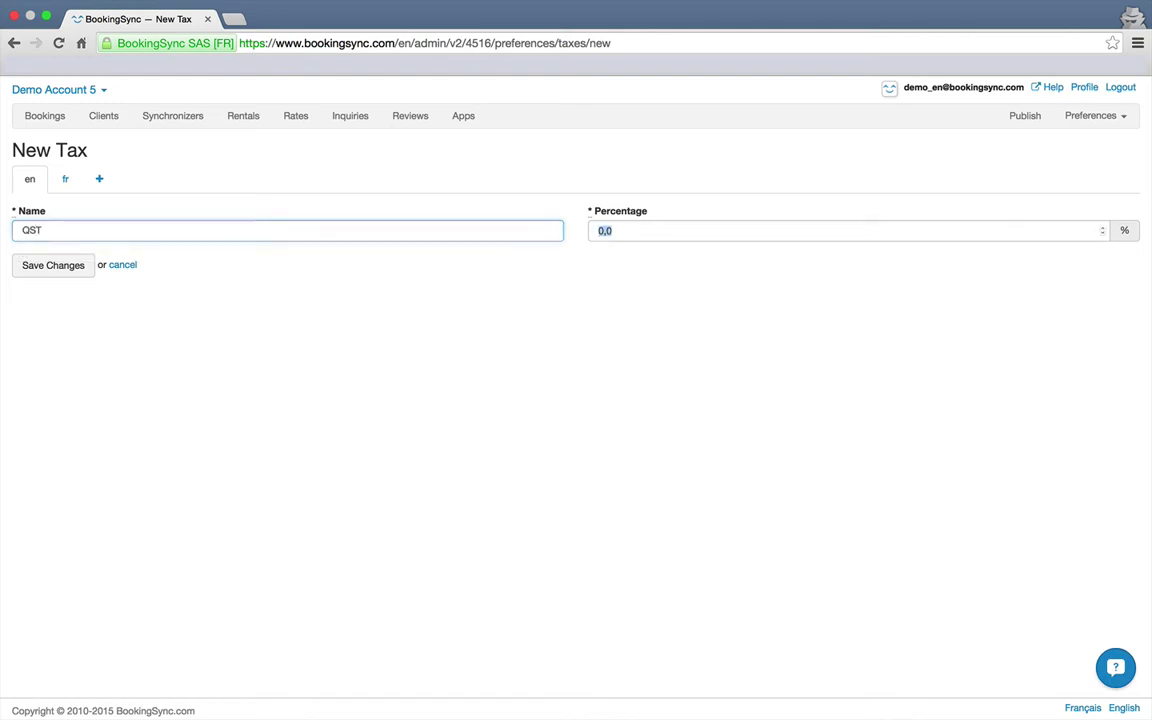
type("9.975")
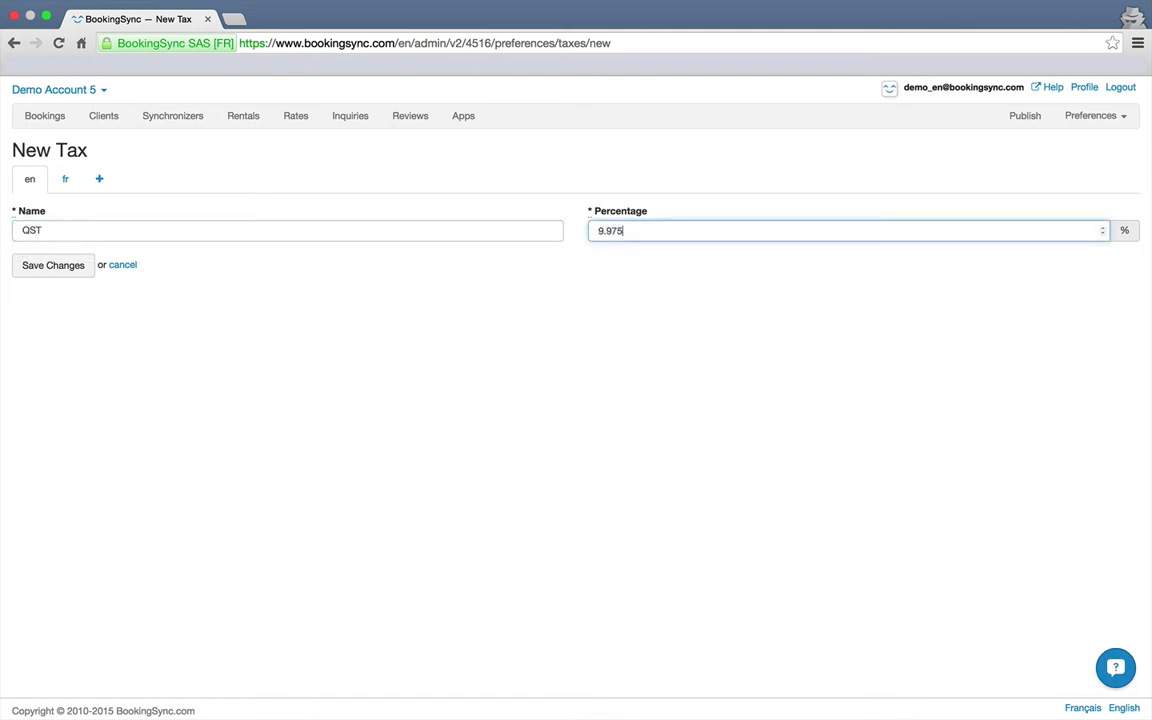
left_click(57, 266)
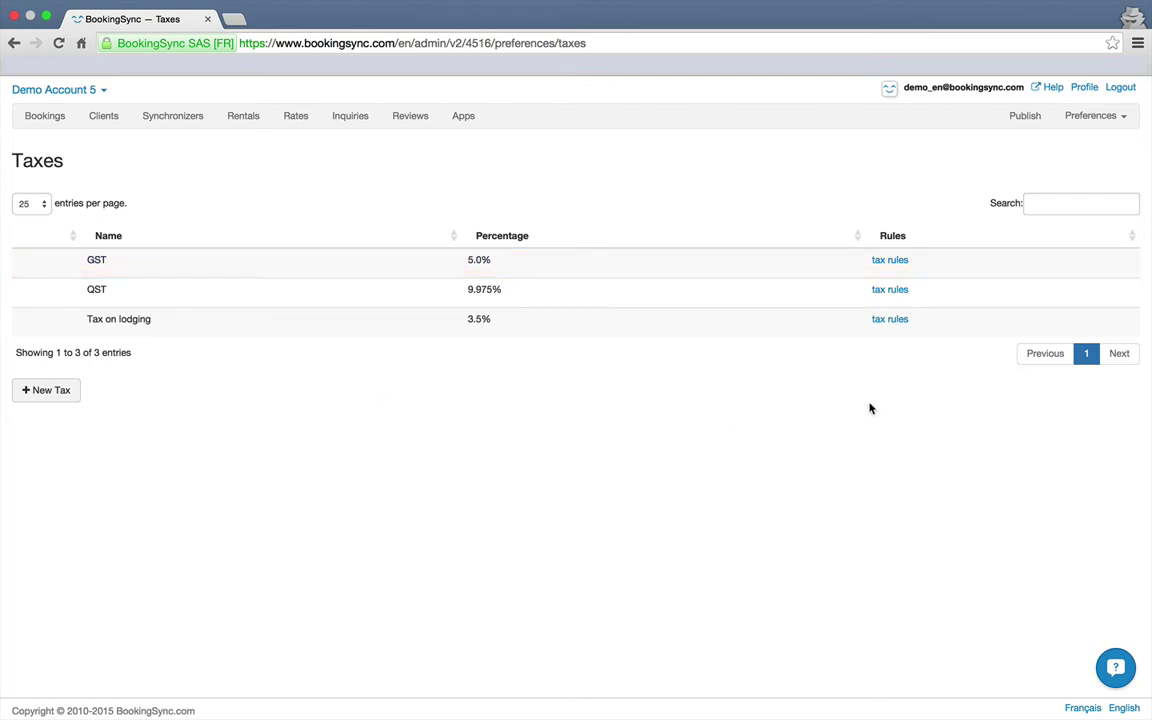
Add a rule to Tax on lodging that applies it only when length of stay (in days) is less or equal to 30
left_click(888, 324)
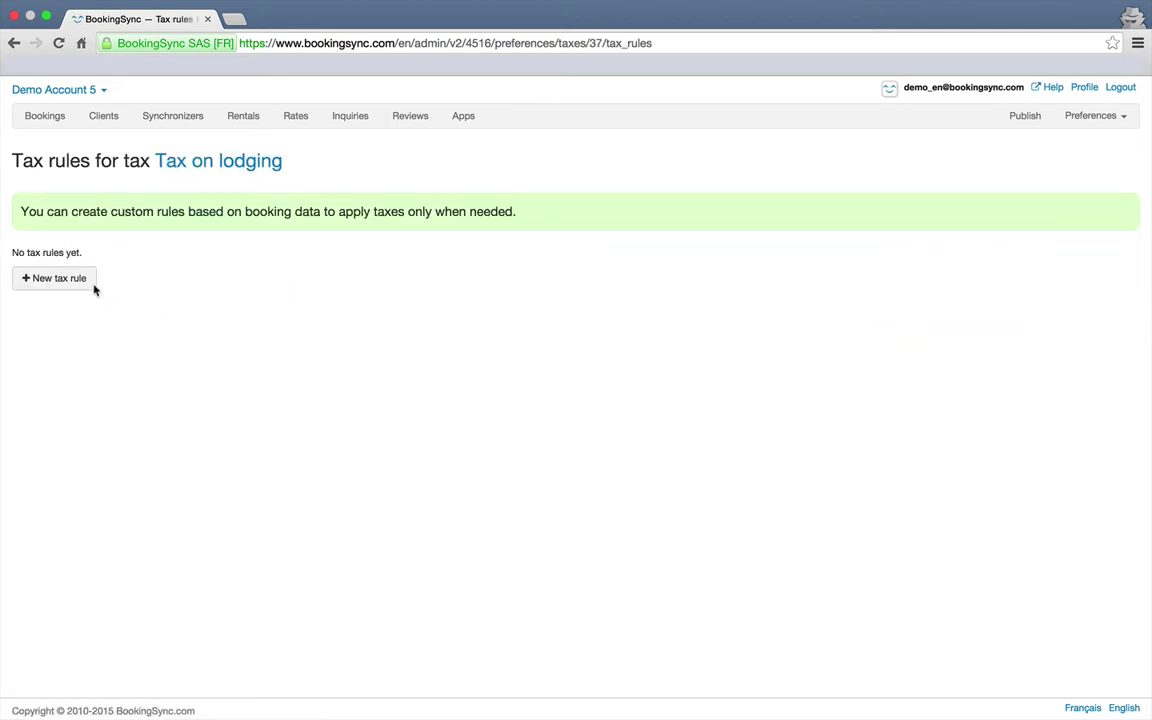
left_click(73, 288)
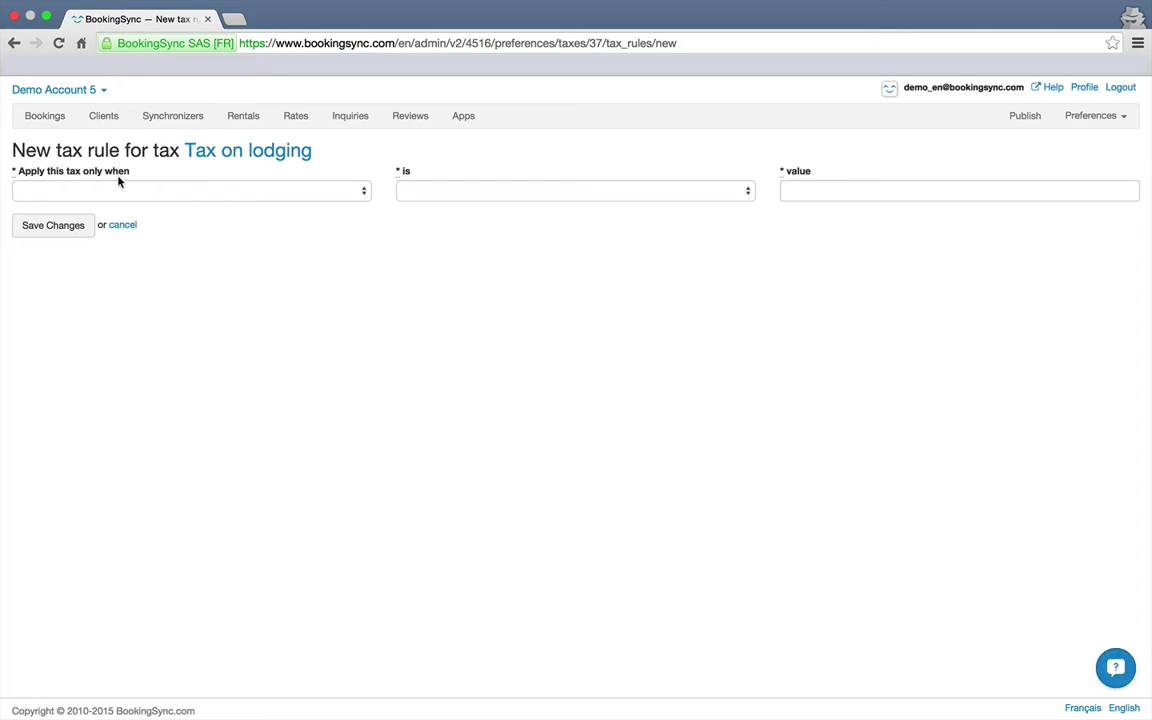
left_click(170, 192)
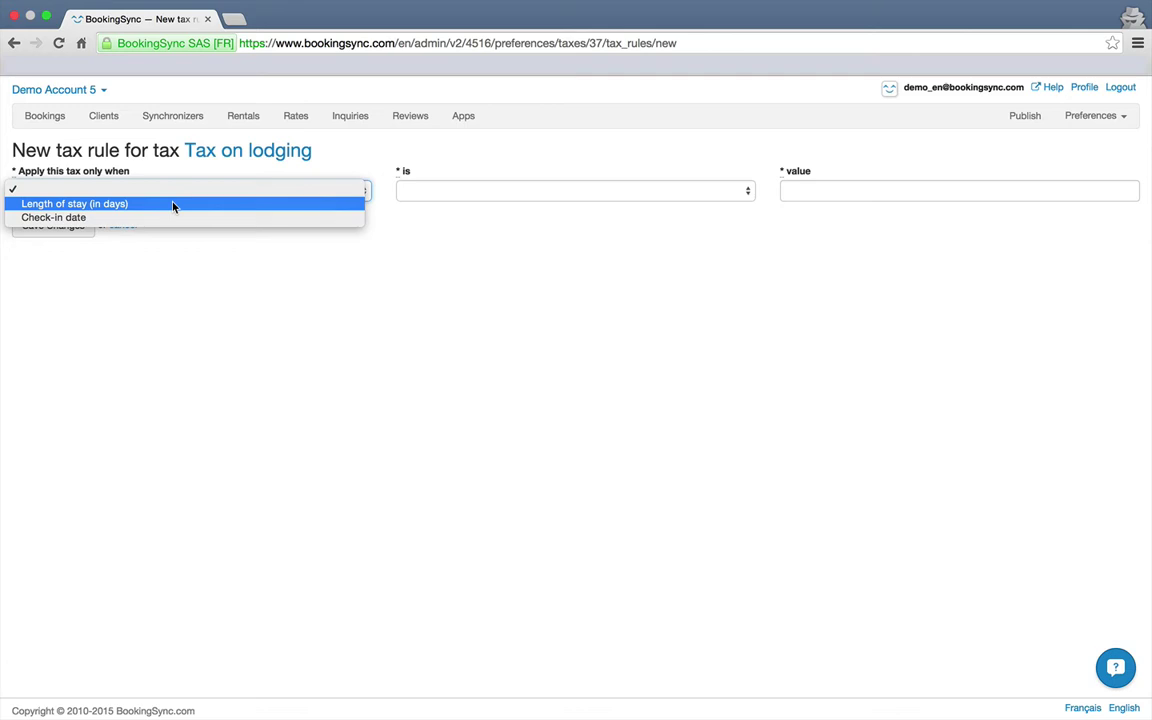
left_click(172, 206)
left_click(473, 194)
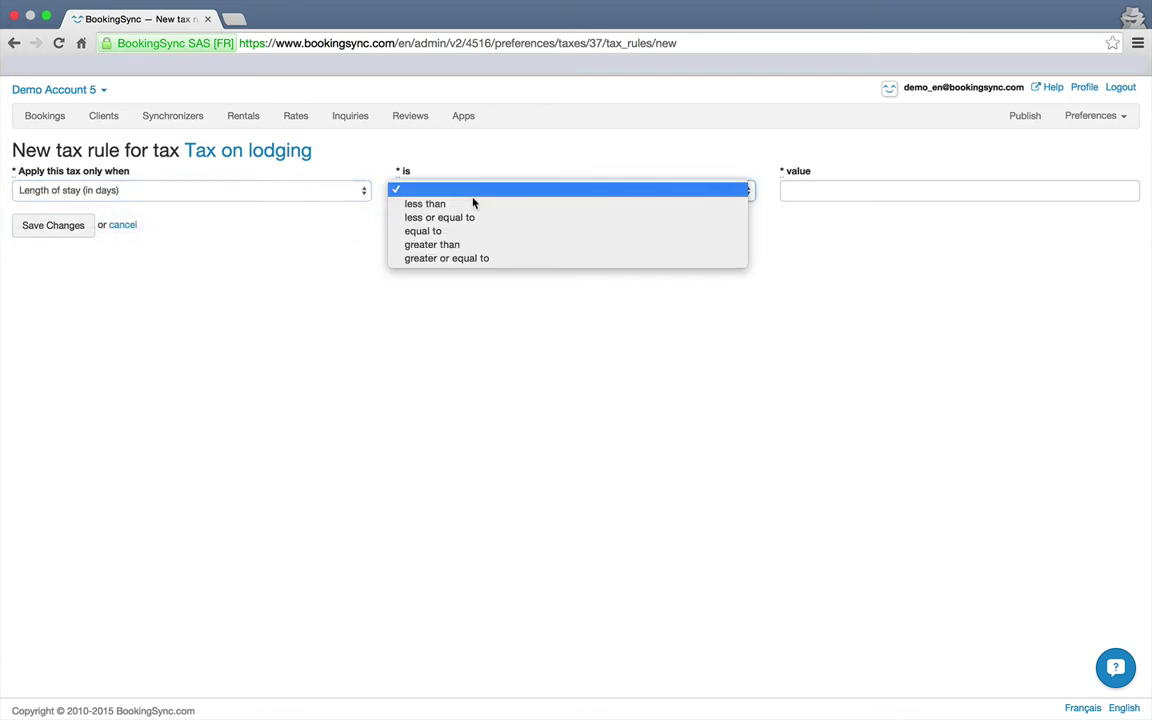
left_click(480, 217)
left_click(820, 194)
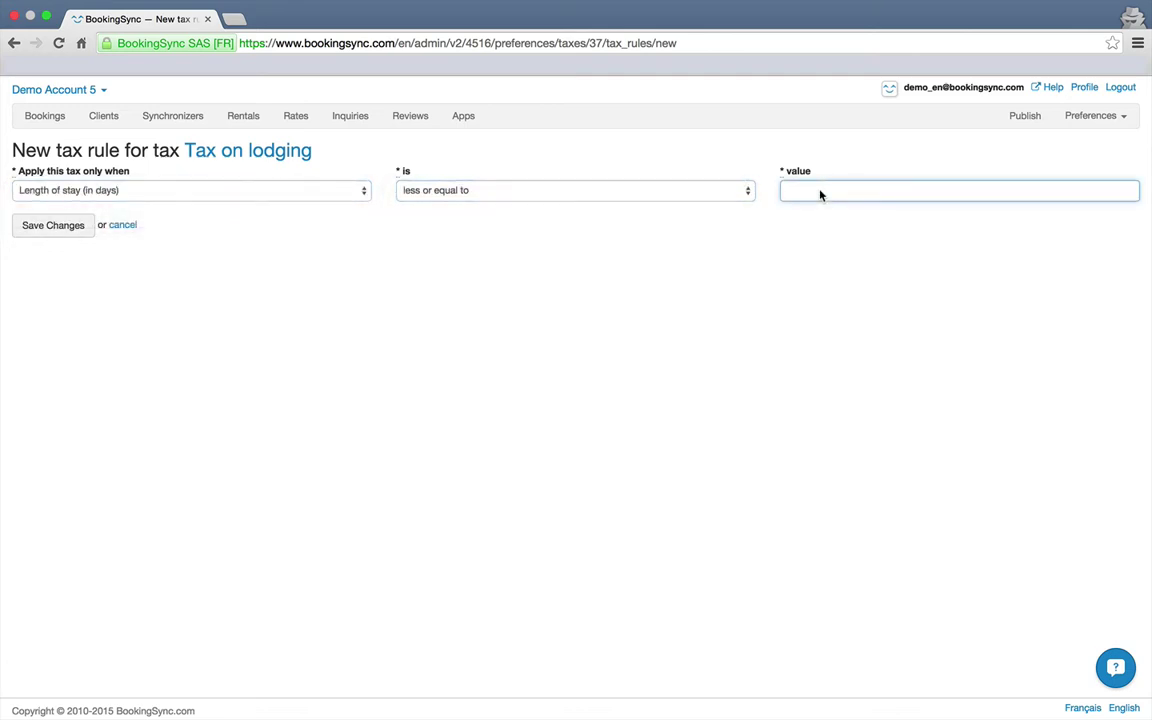
type("30")
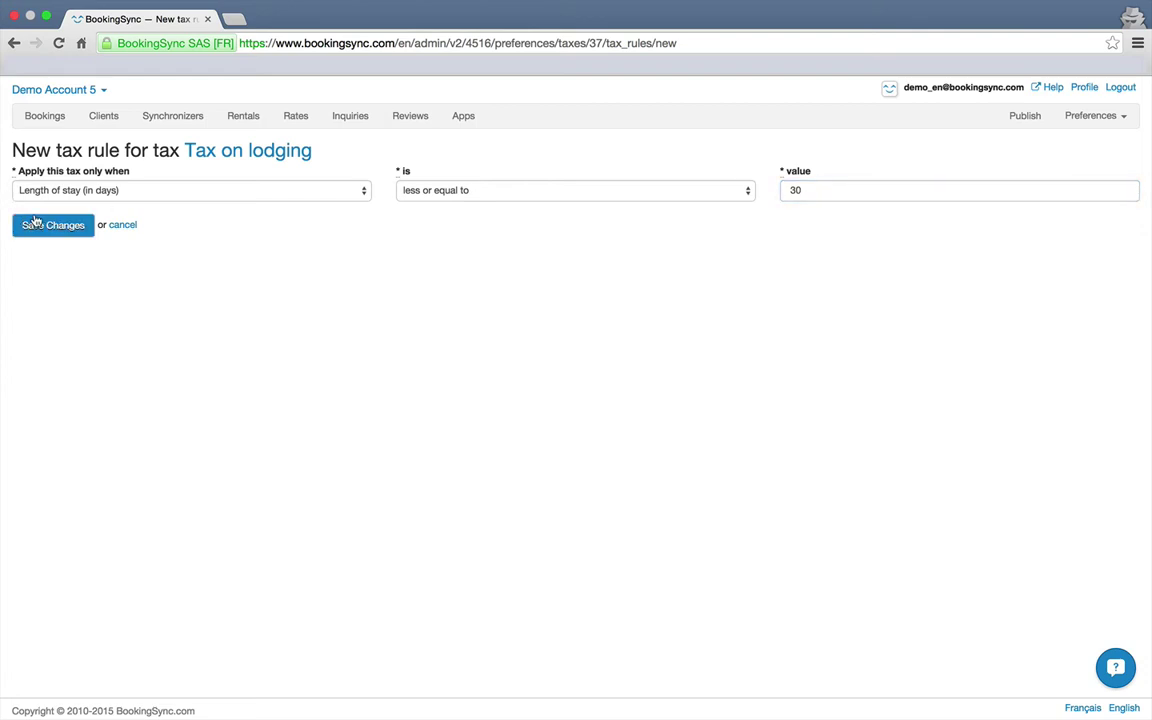
left_click(36, 224)
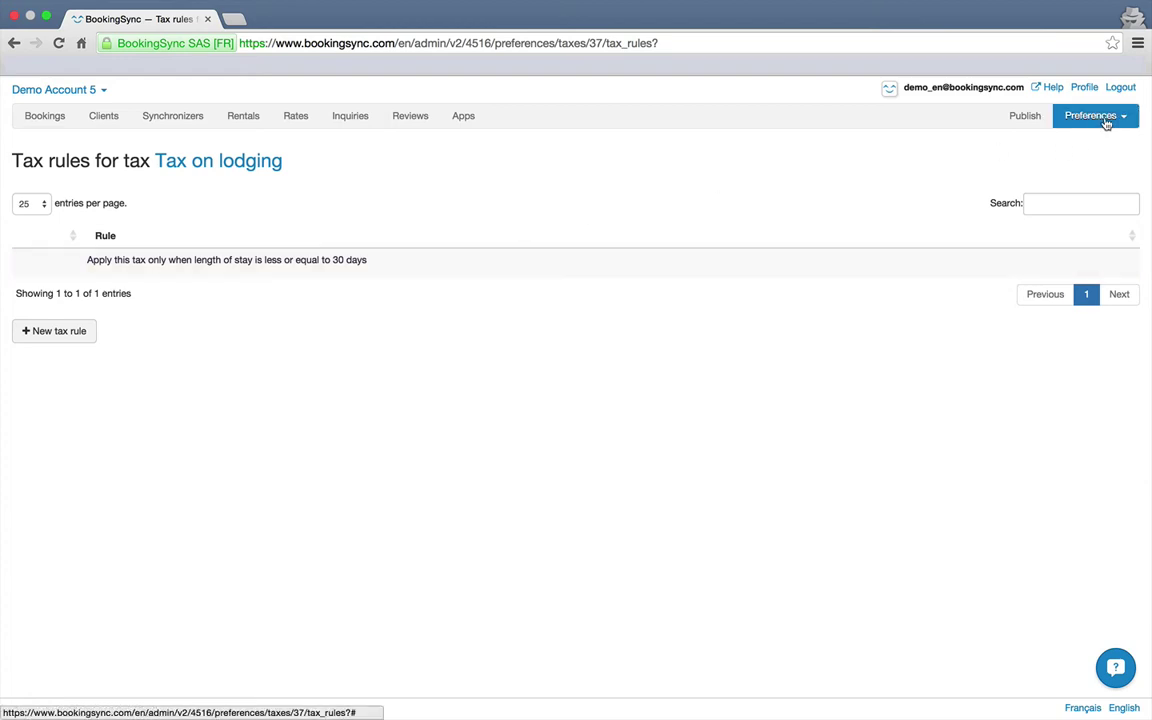
Assign the Tax on lodging 3.5% to the rental Villa 4516 7312, not included in the rate, and save it
left_click(250, 119)
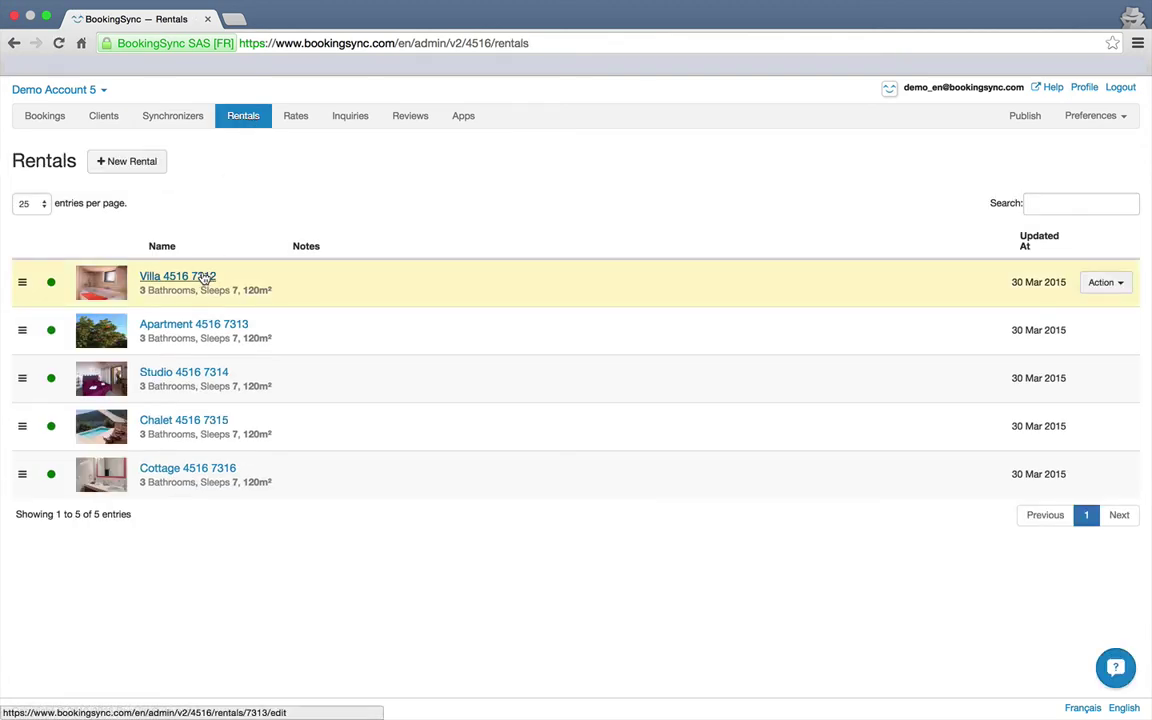
left_click(150, 277)
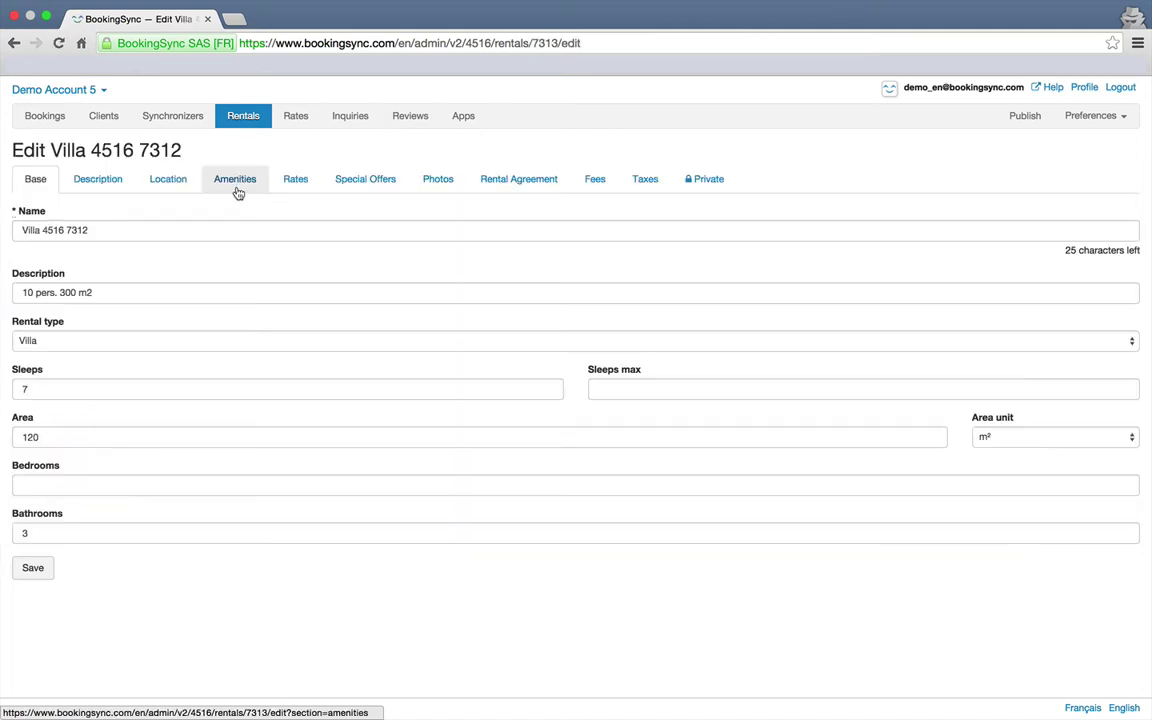
left_click(645, 189)
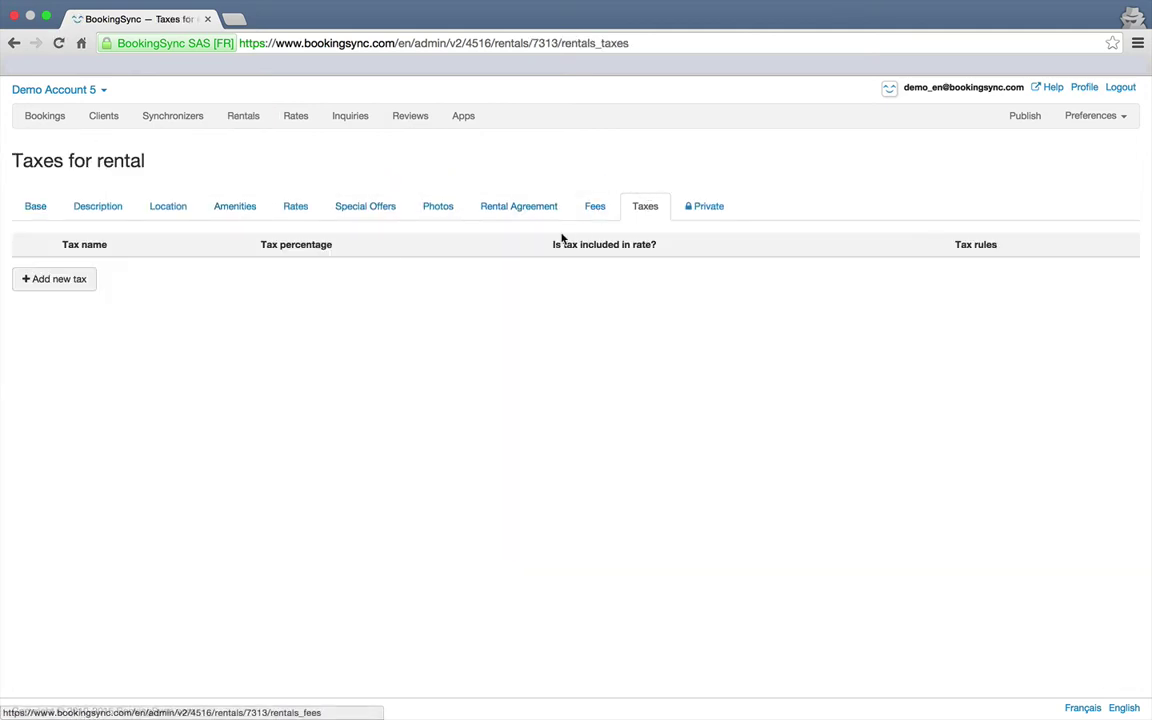
left_click(83, 283)
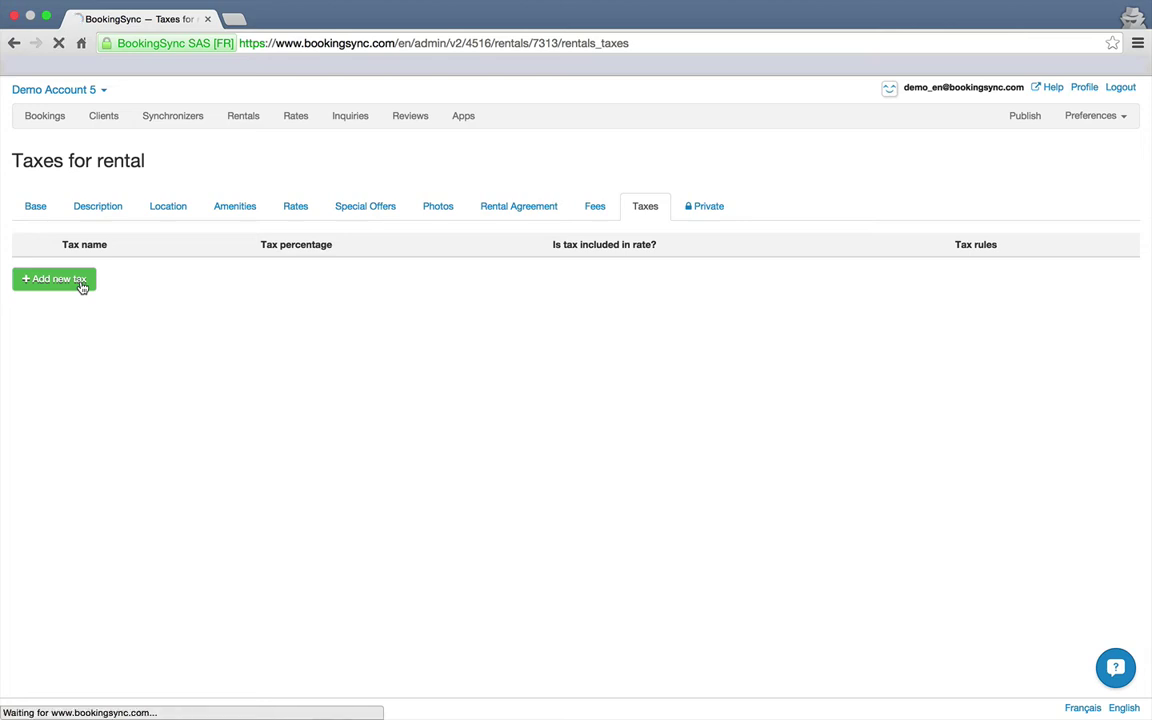
left_click(105, 231)
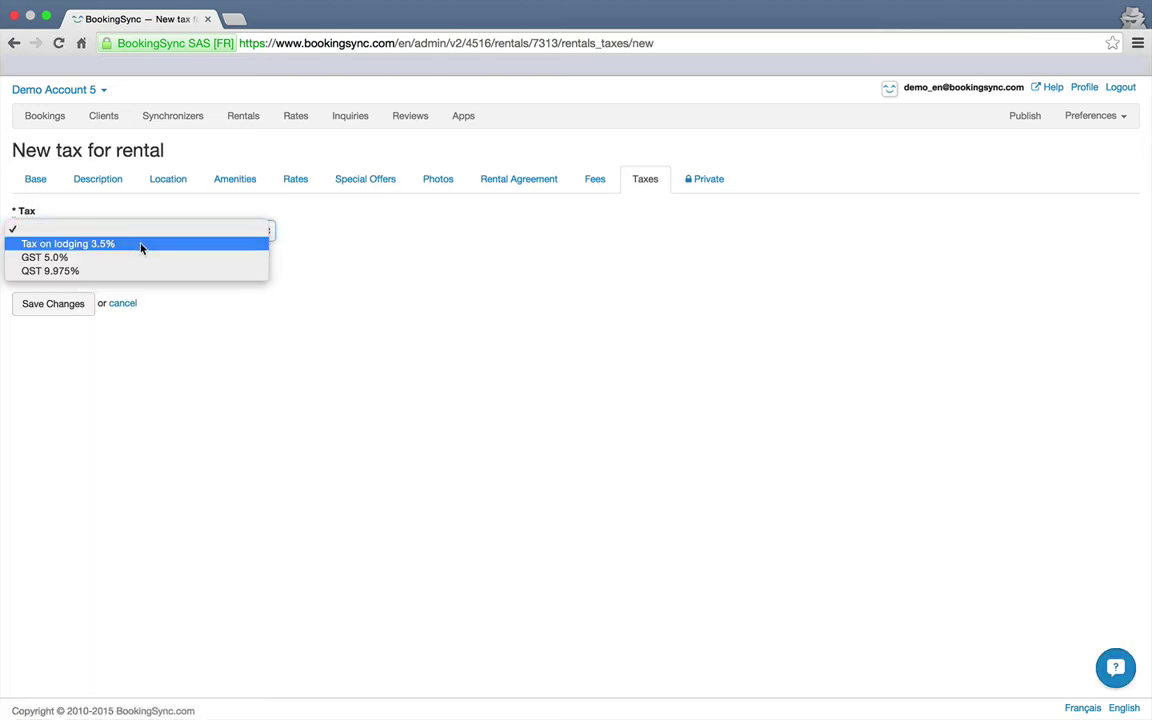
left_click(141, 248)
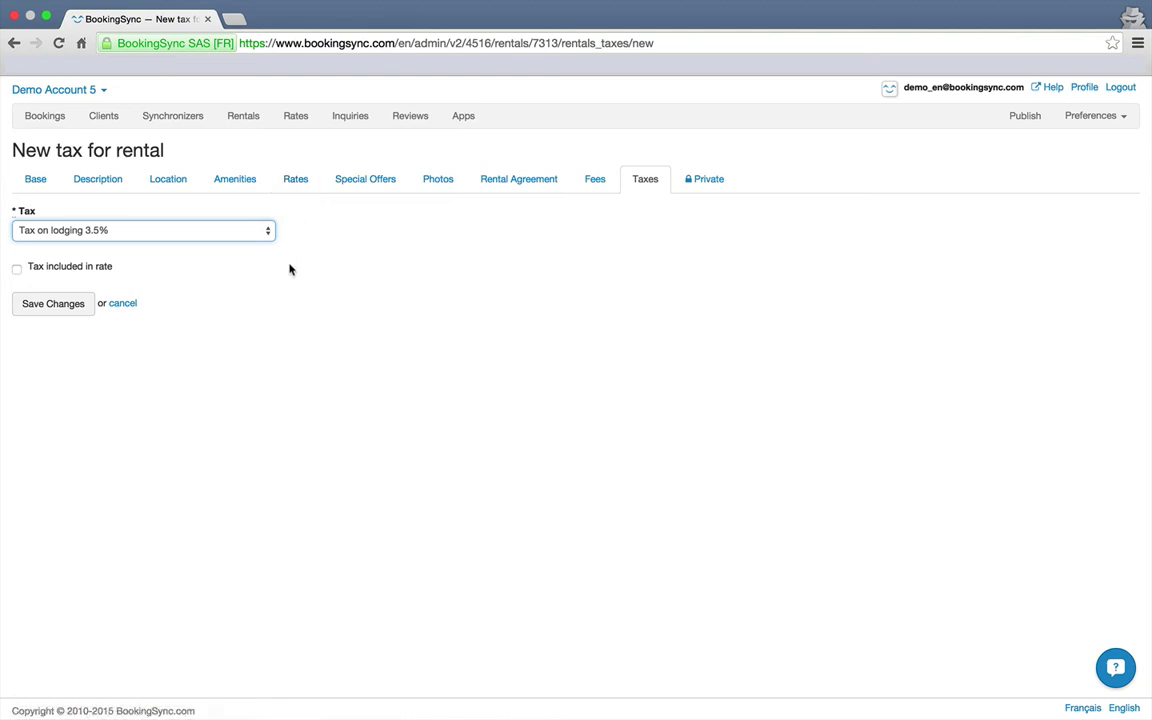
left_click(201, 272)
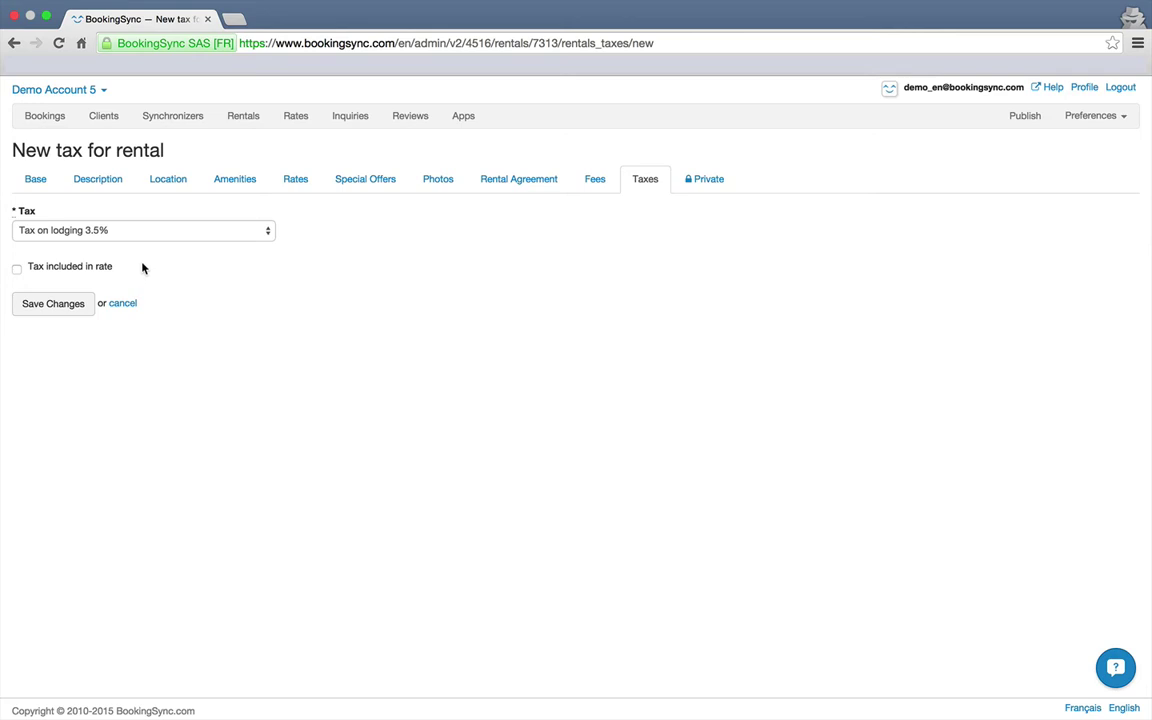
left_click(46, 314)
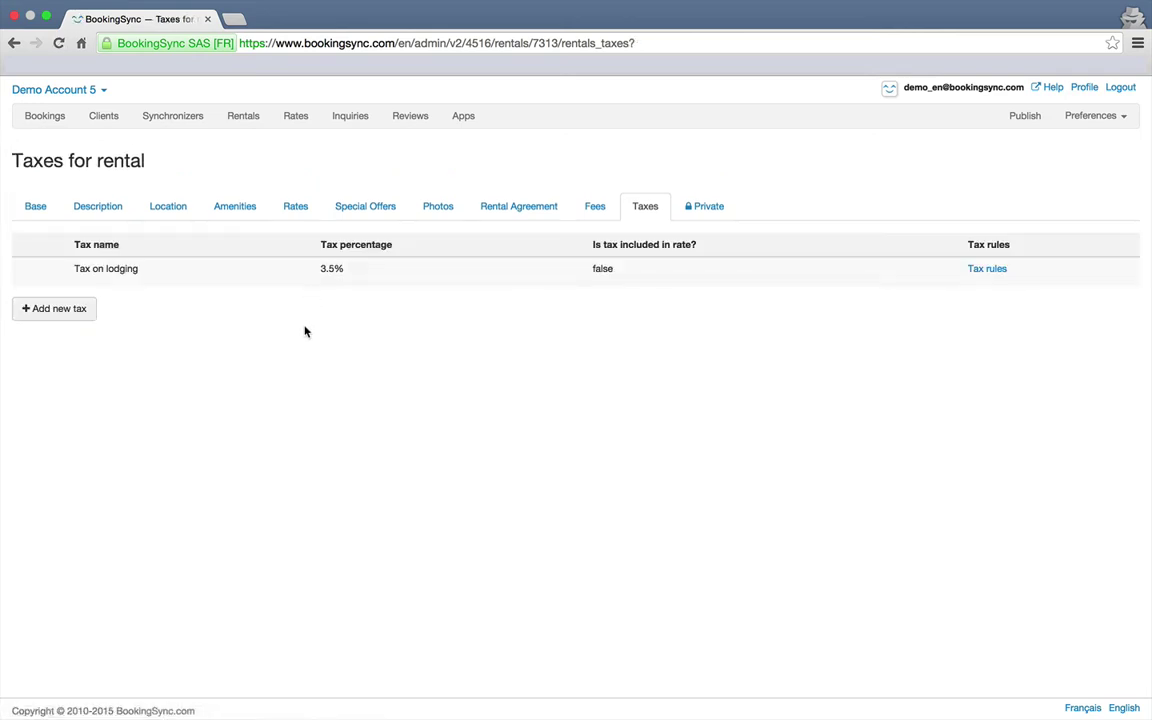
Add the GST 5.0% tax to the villa rental, not included in the rate, and save it
left_click(64, 312)
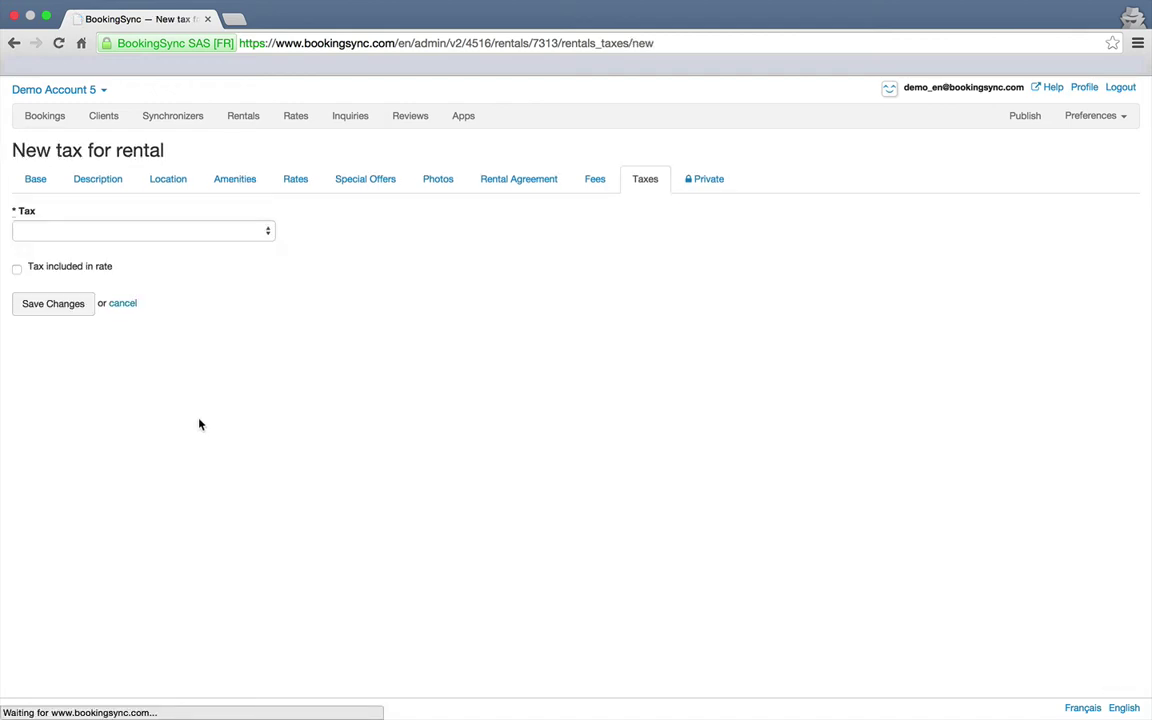
left_click(149, 232)
left_click(150, 257)
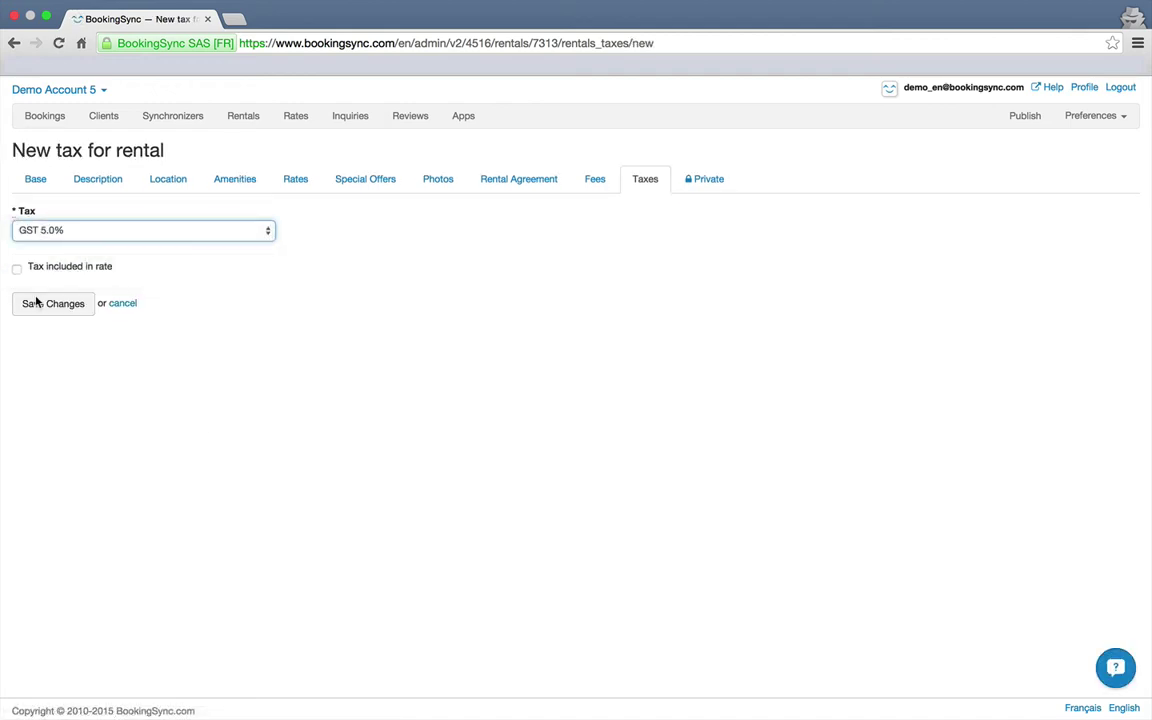
left_click(45, 303)
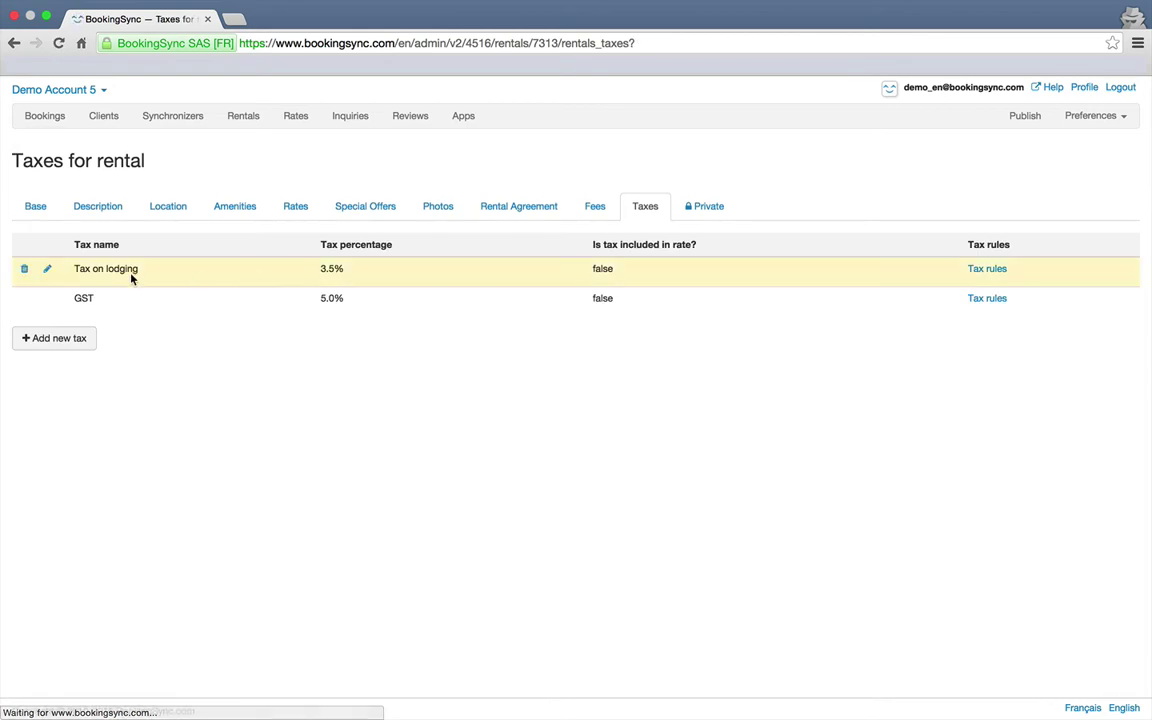
Add the QST 9.975% tax to the villa rental, not included in the rate, and save it
left_click(79, 340)
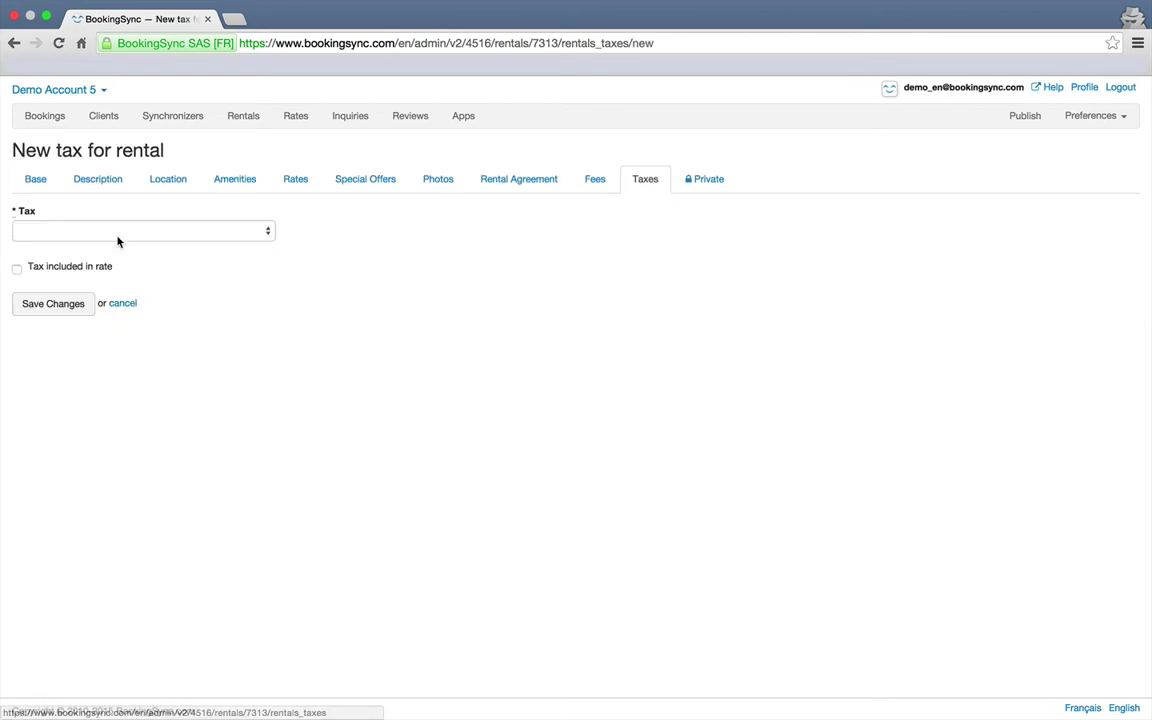
left_click(118, 232)
left_click(116, 270)
left_click(59, 311)
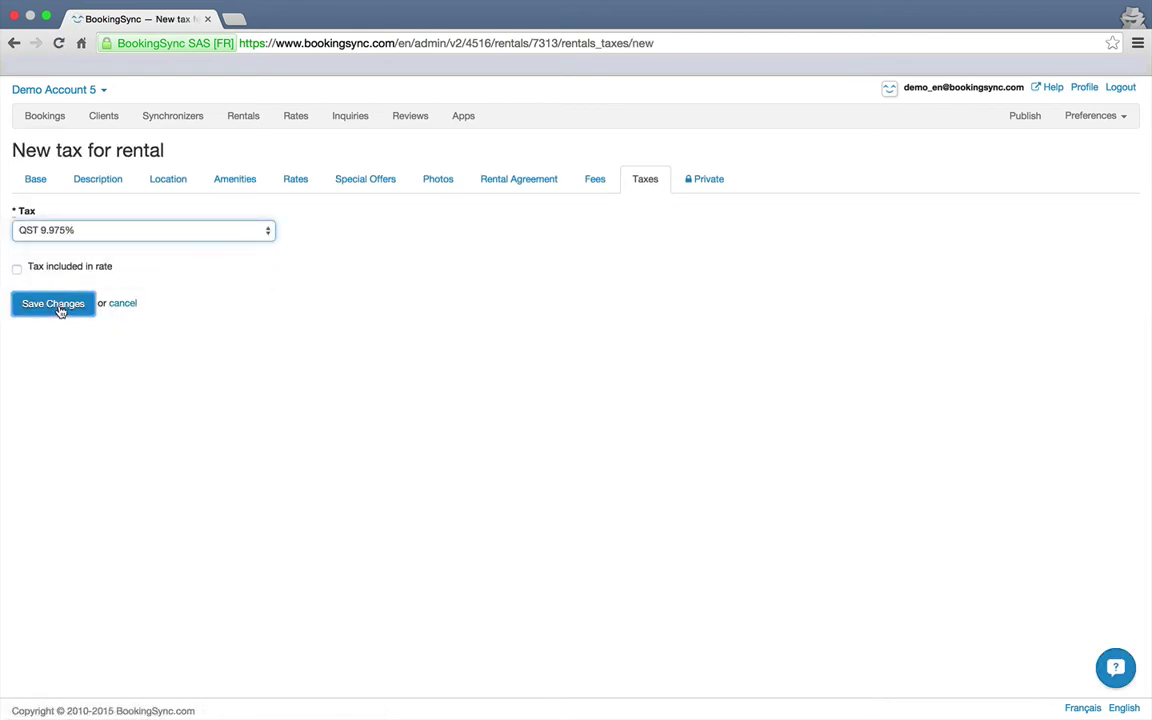
Draft a new booking for Villa 4516 7312 from 3 to 10 May 2015 in the bookings planning
left_click(45, 115)
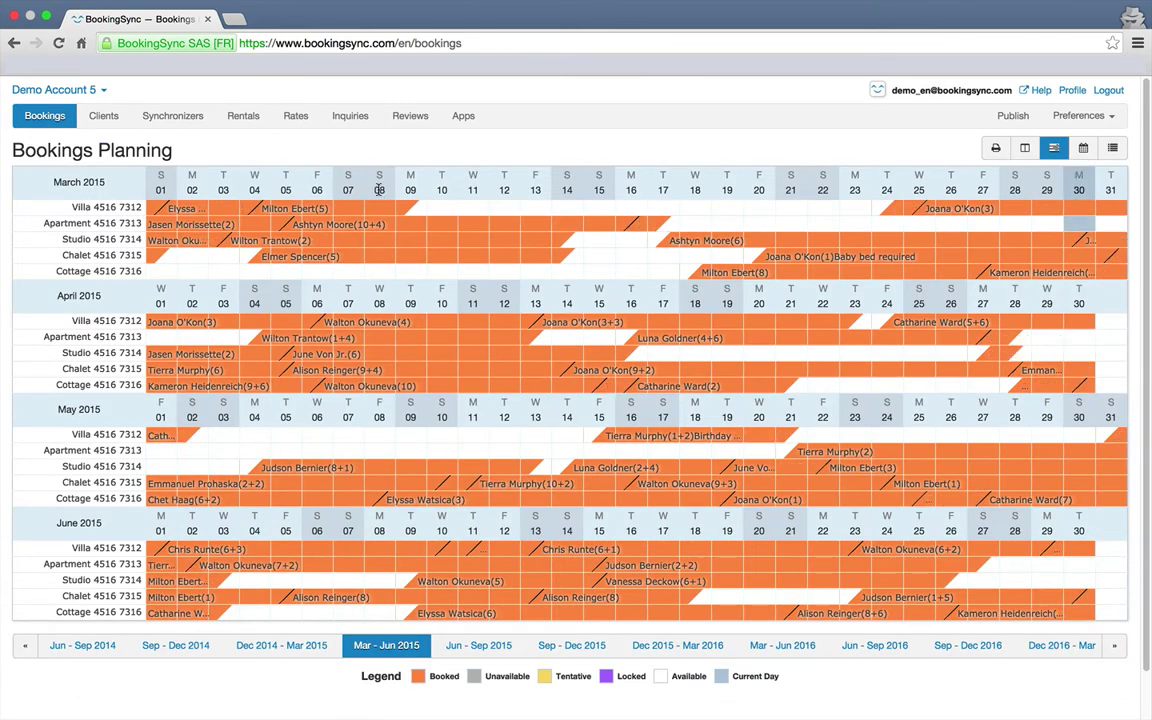
left_click_drag(222, 435, 445, 432)
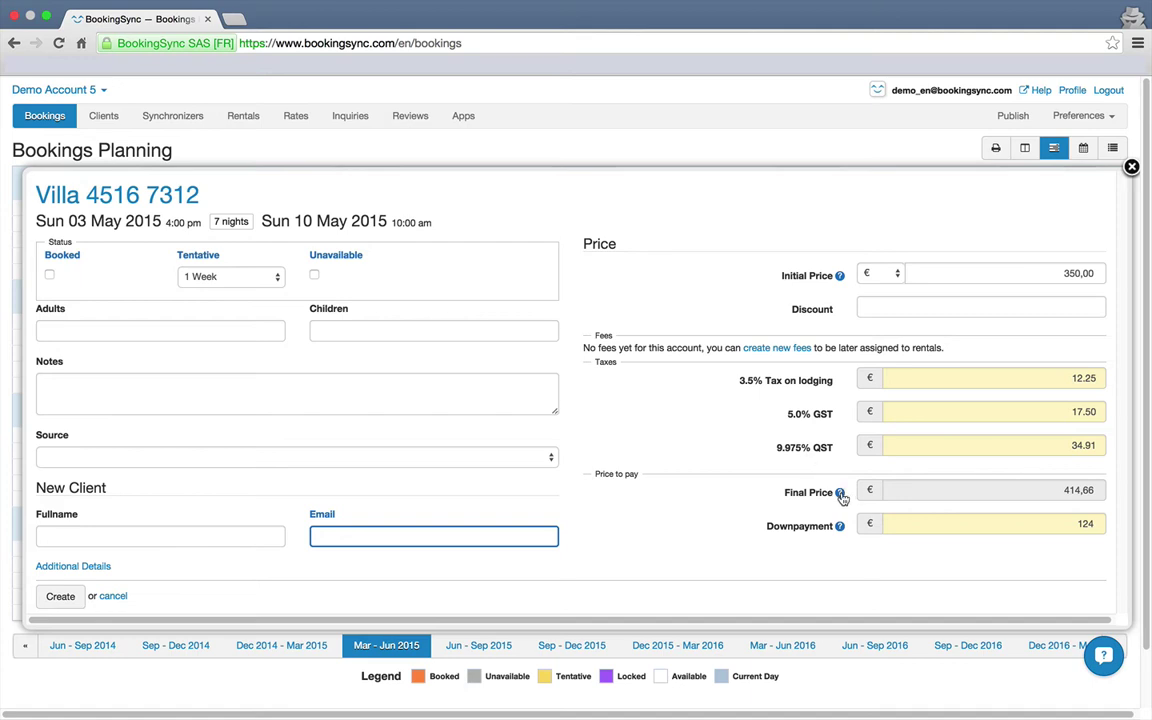
mouse_move(842, 497)
Set the draft booking's initial price to 1000 € and check which taxes make up the final price
left_click_drag(1059, 275, 1102, 280)
type("1000")
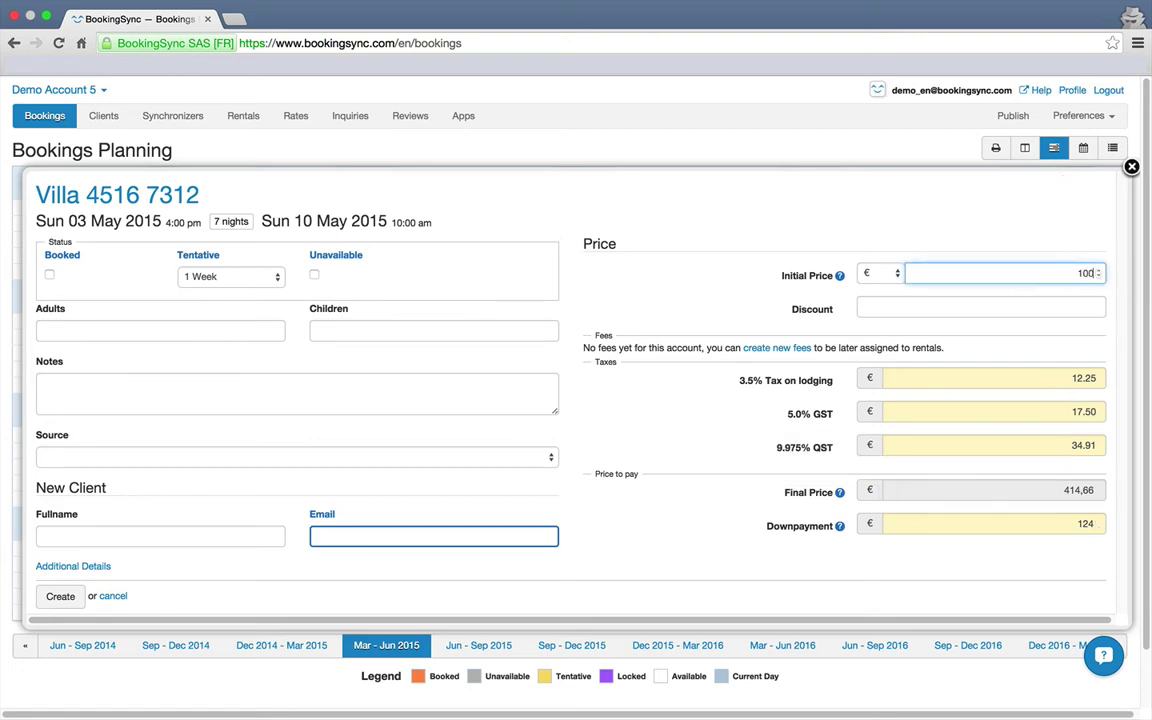
left_click(738, 285)
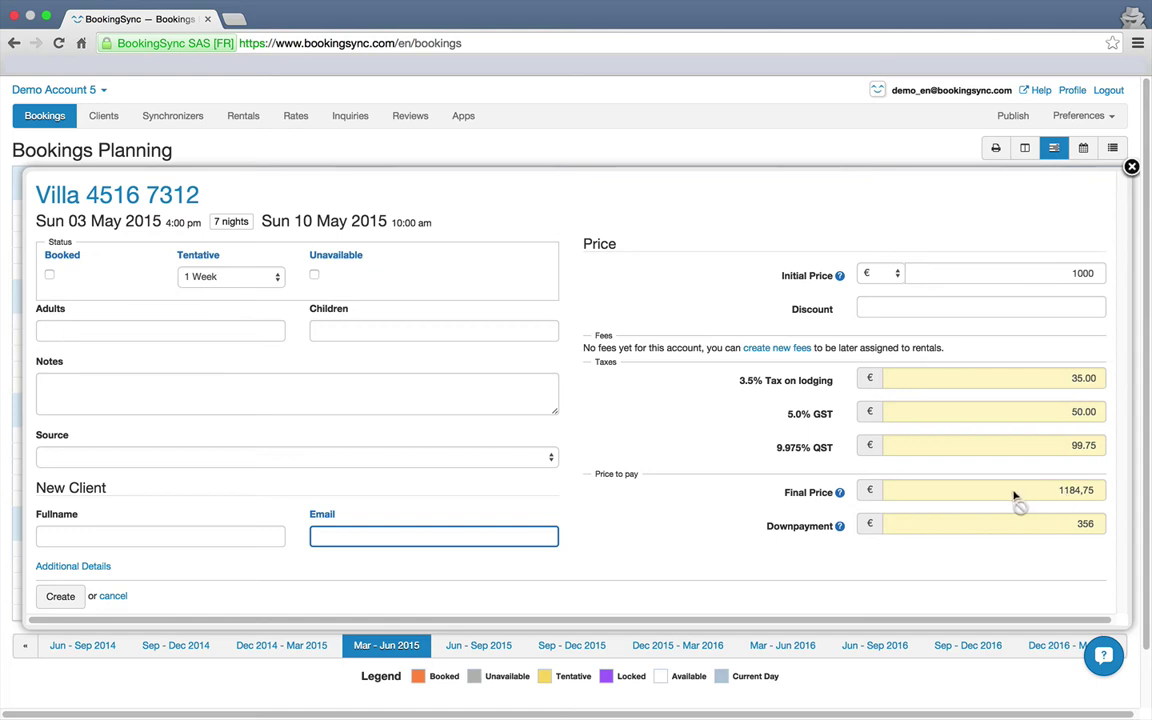
left_click(840, 494)
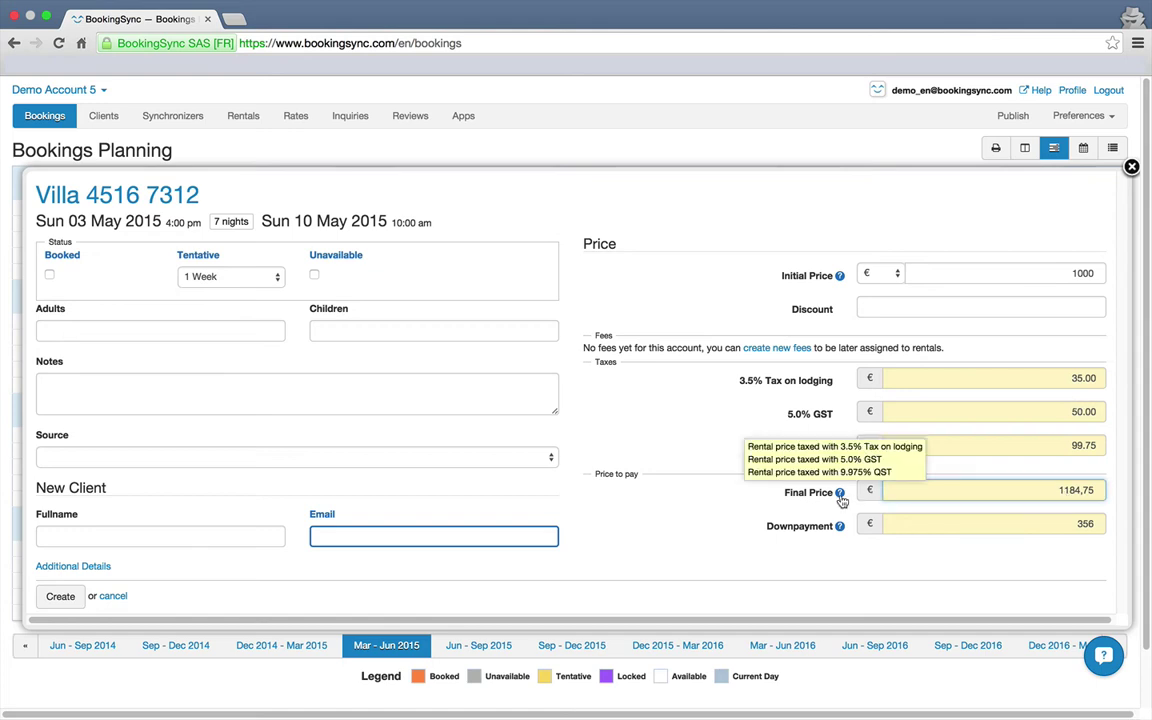
Start creating a new account fee and name it Final Cleaning
left_click(785, 350)
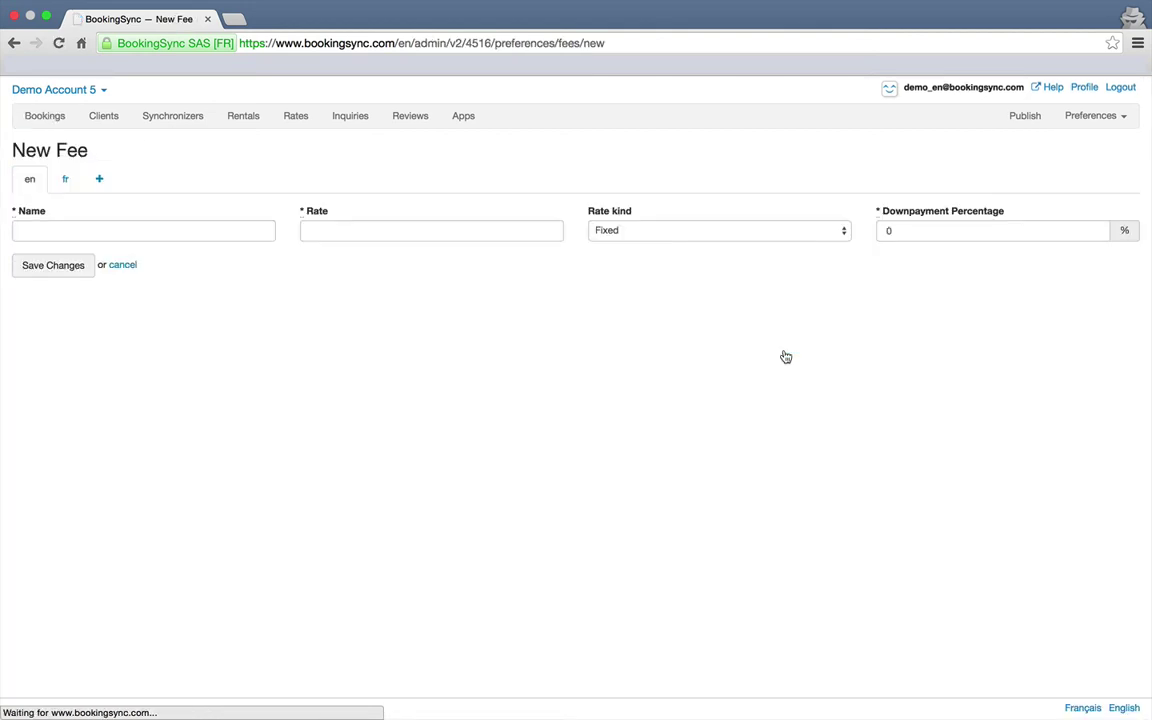
left_click(1110, 118)
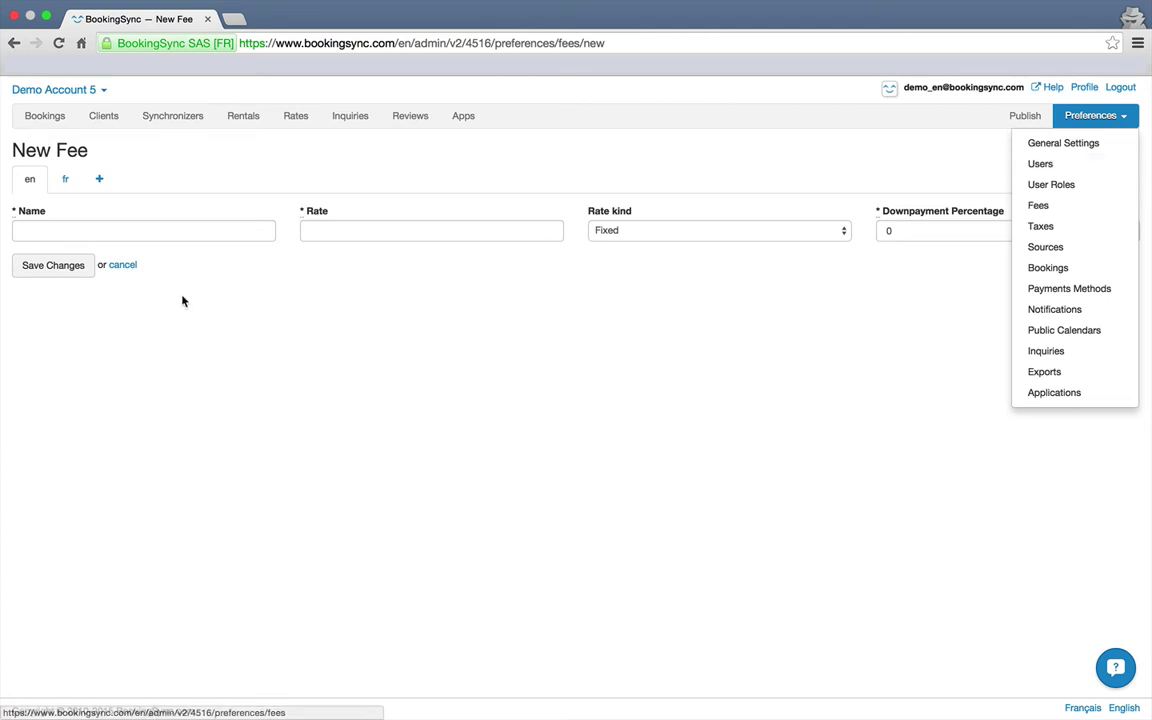
left_click(165, 267)
left_click(147, 233)
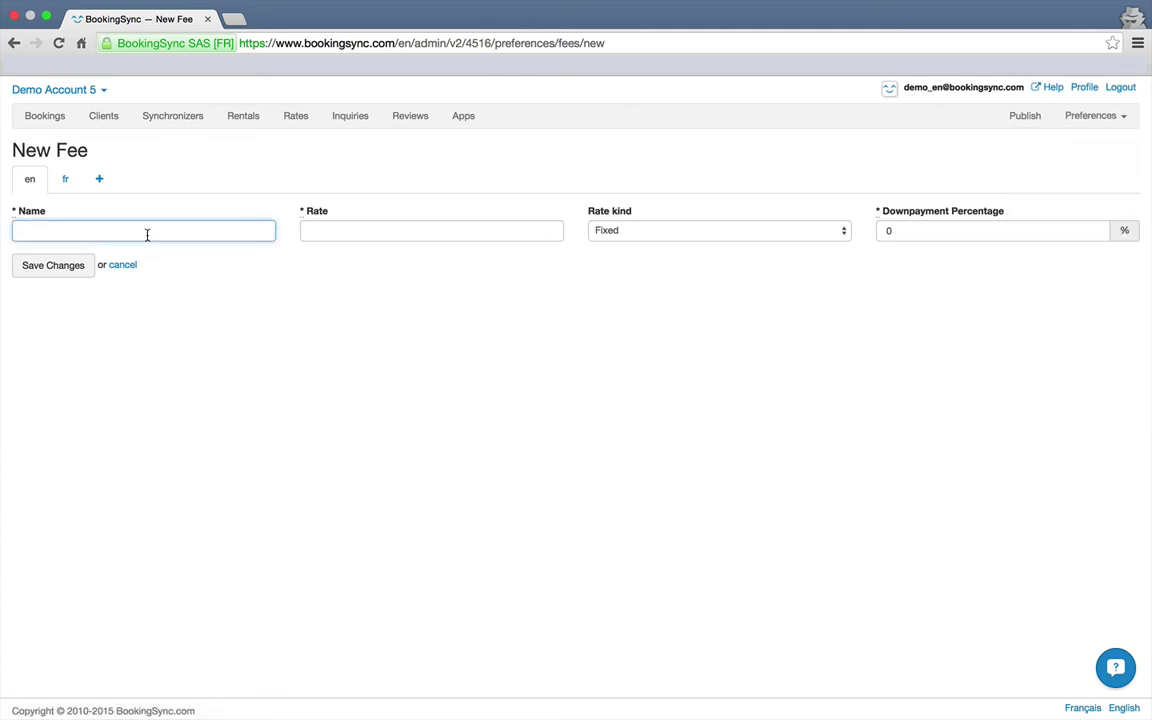
type("Fin")
left_click(156, 261)
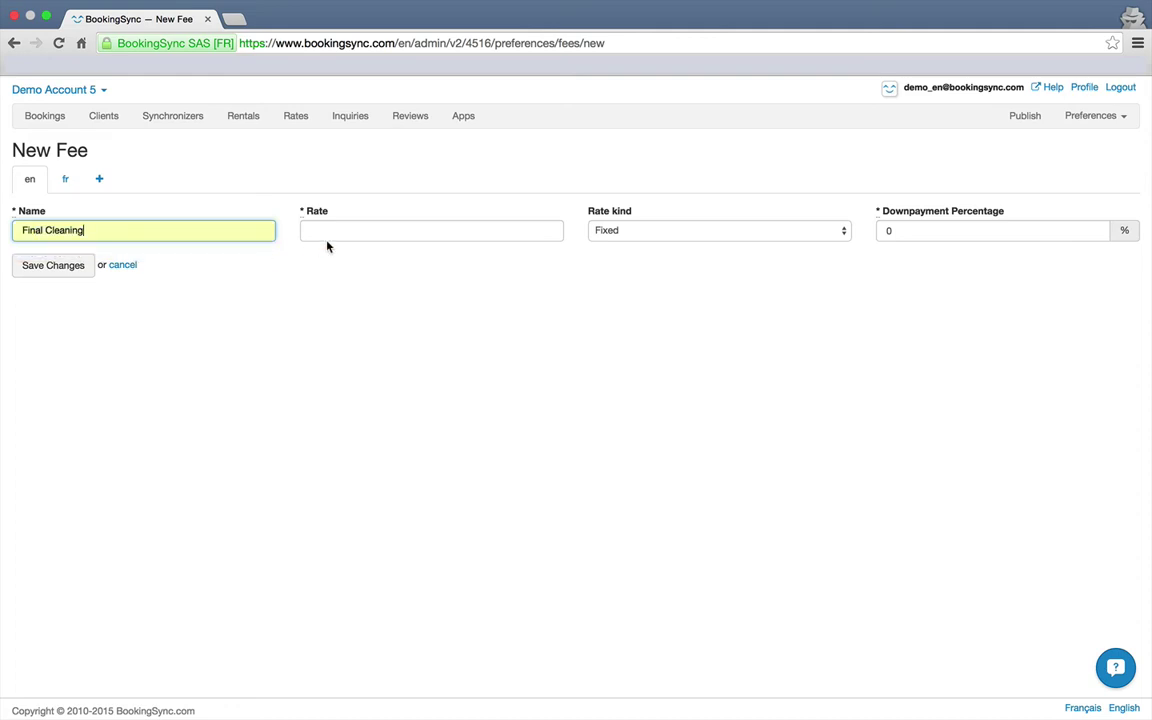
Give the Final Cleaning fee a rate of 150, keep it Fixed with 0% downpayment, and save it
left_click(332, 231)
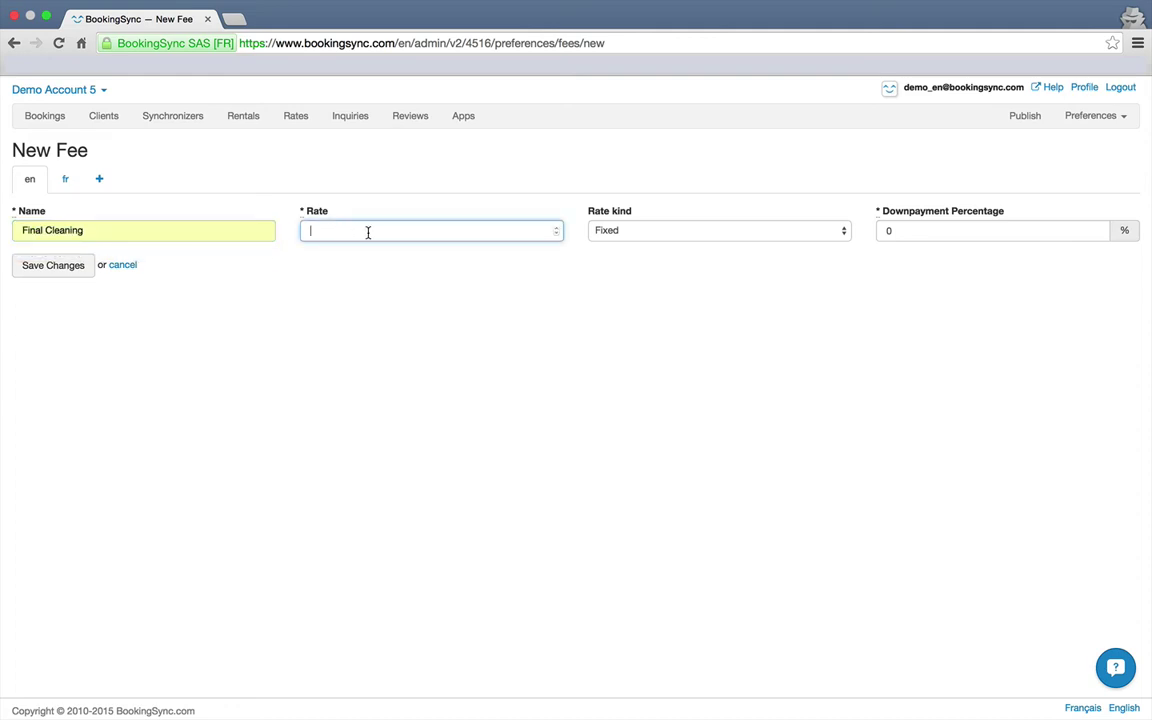
left_click(664, 232)
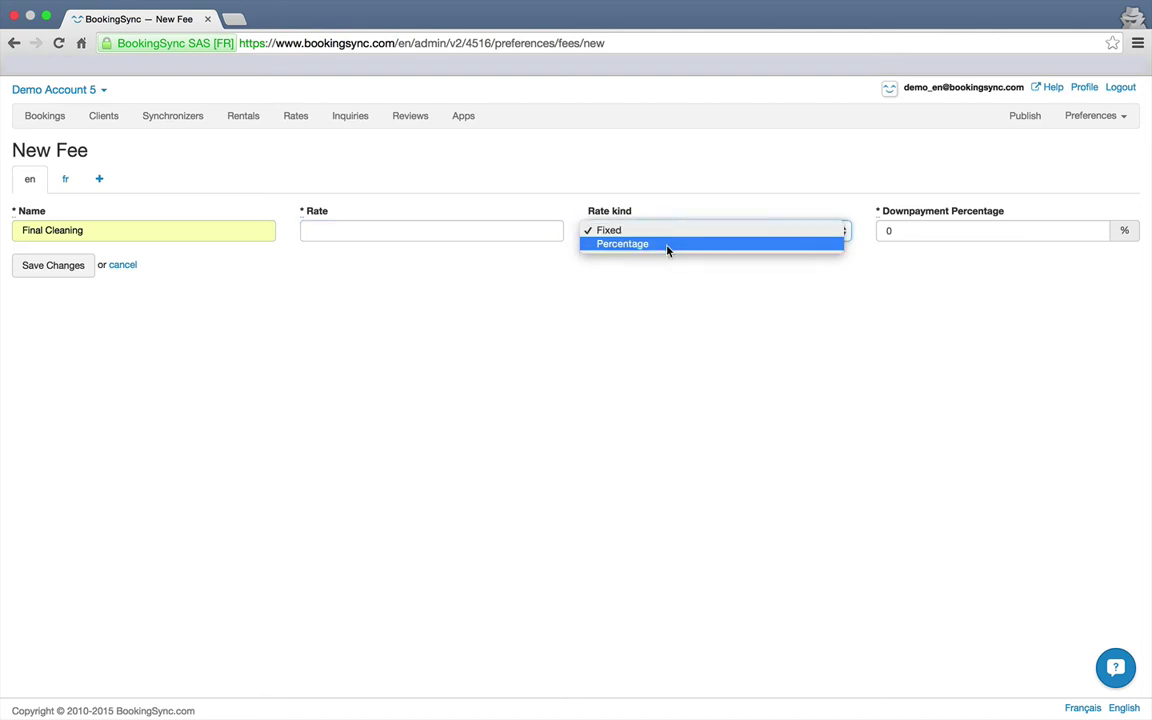
left_click(671, 188)
left_click(428, 226)
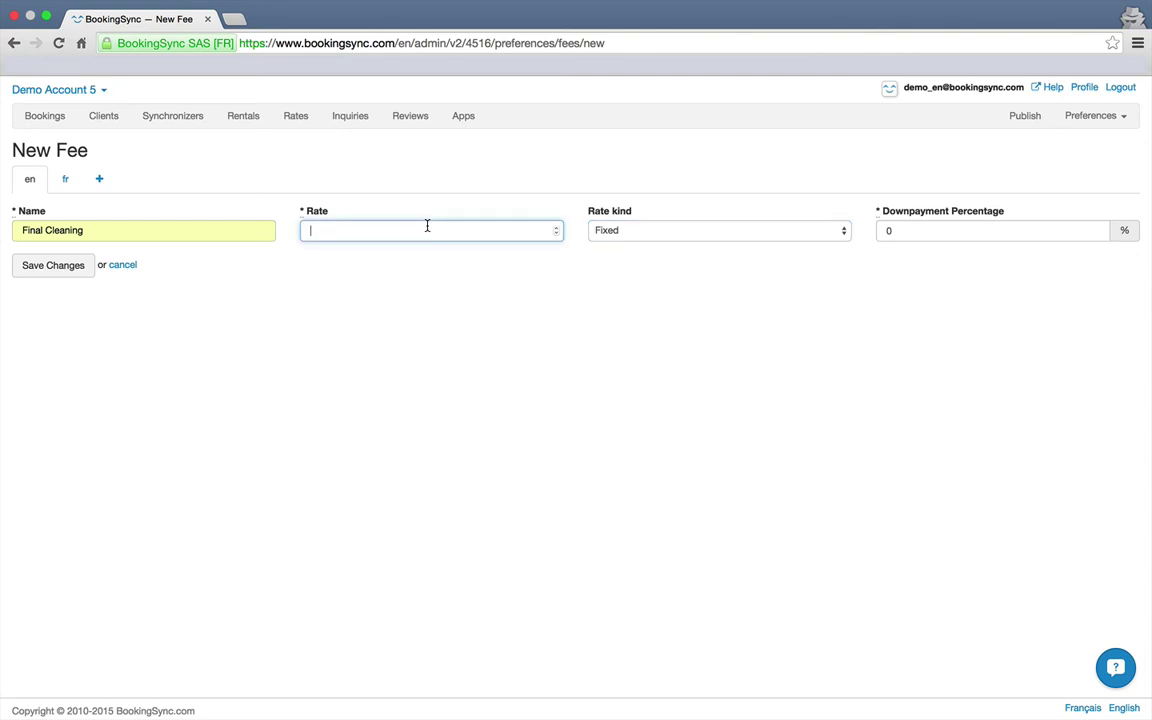
type("150")
left_click(450, 309)
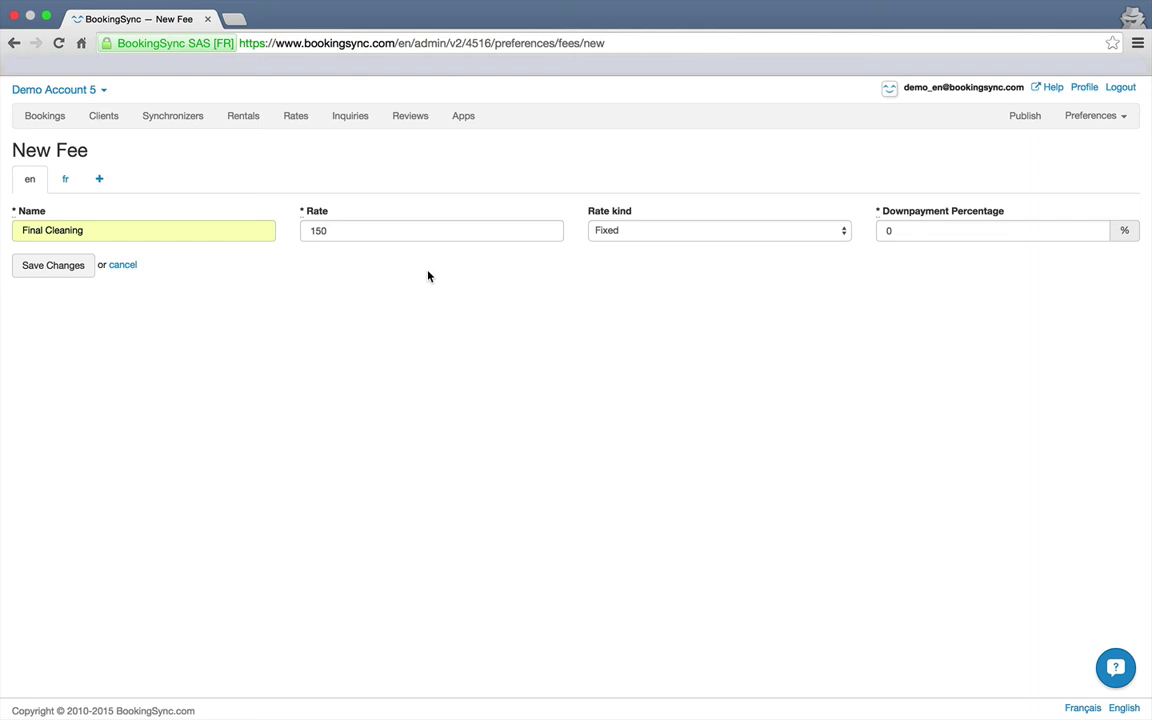
left_click(908, 232)
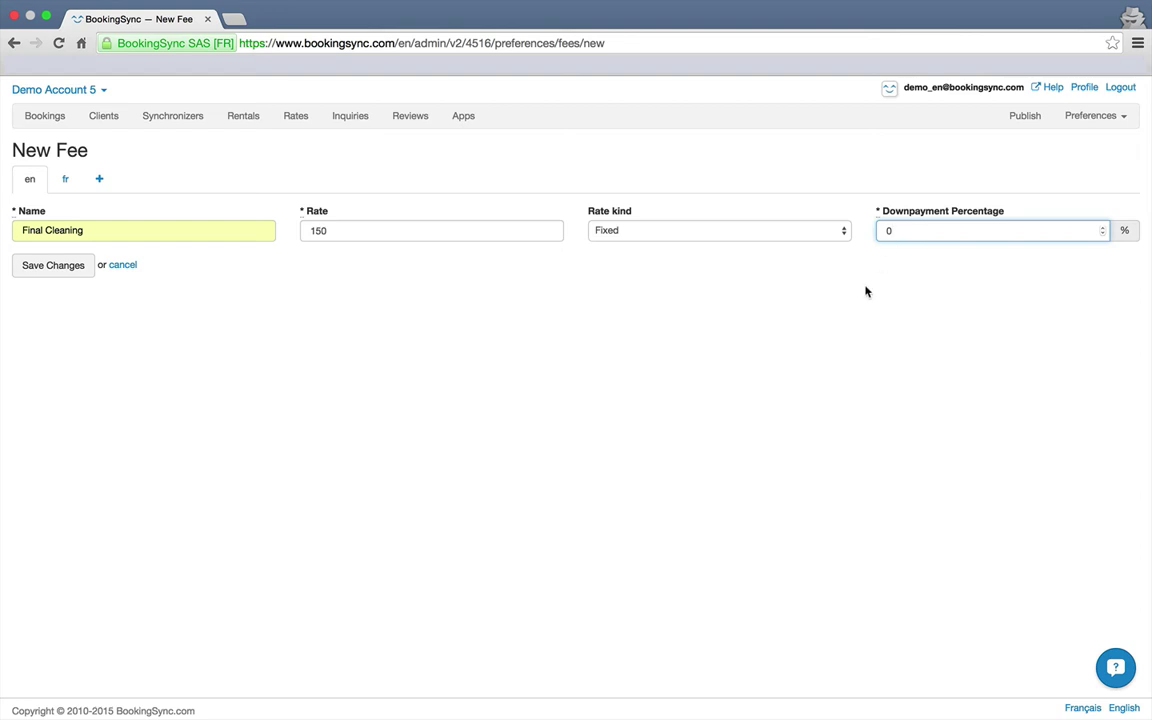
left_click(63, 274)
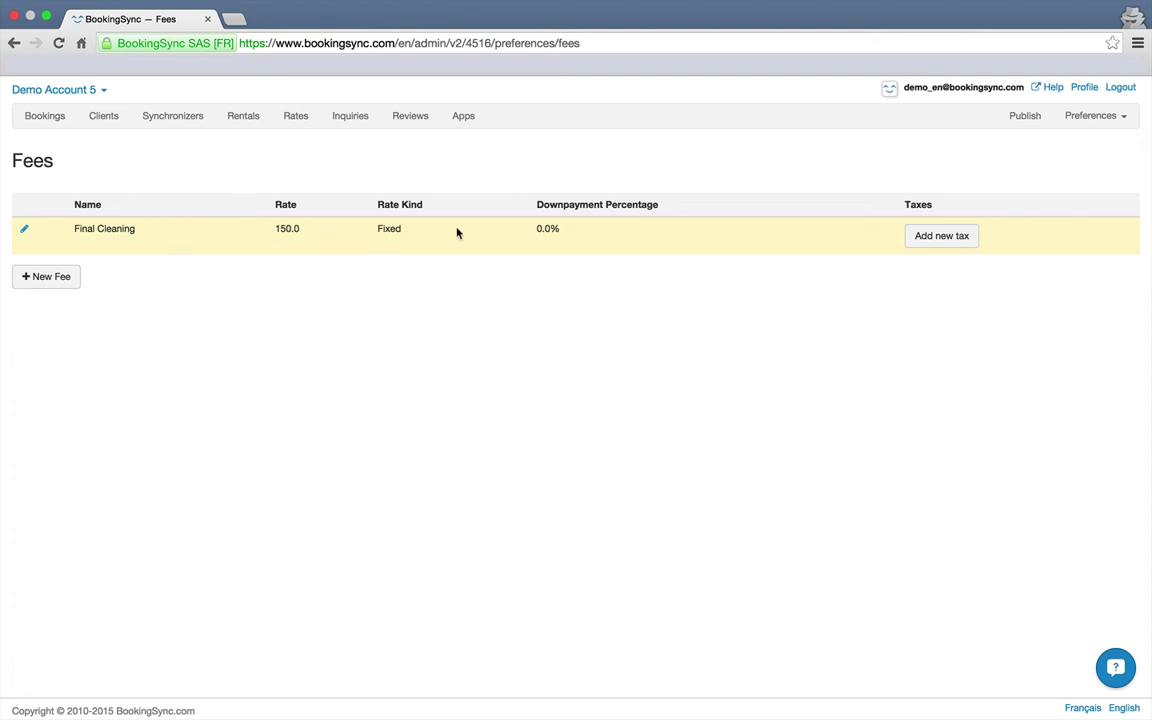
Add the GST 5.0% tax to the Final Cleaning fee, not included in the rate, and save it
left_click(948, 237)
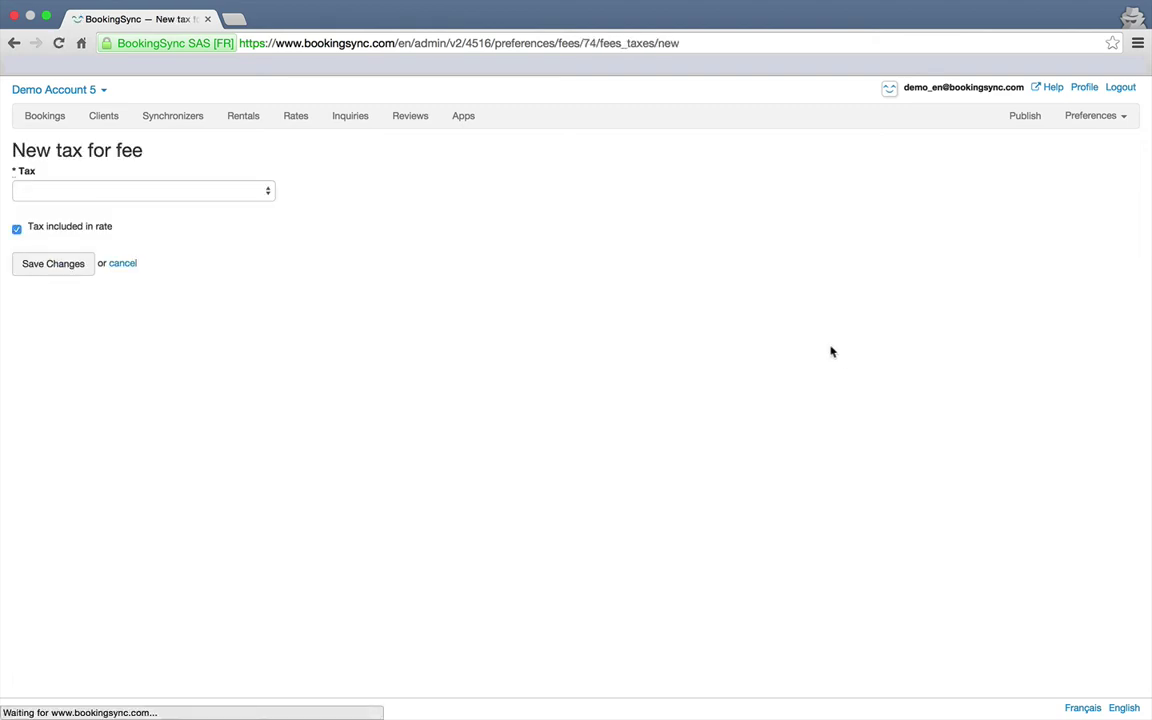
left_click(240, 192)
left_click(239, 216)
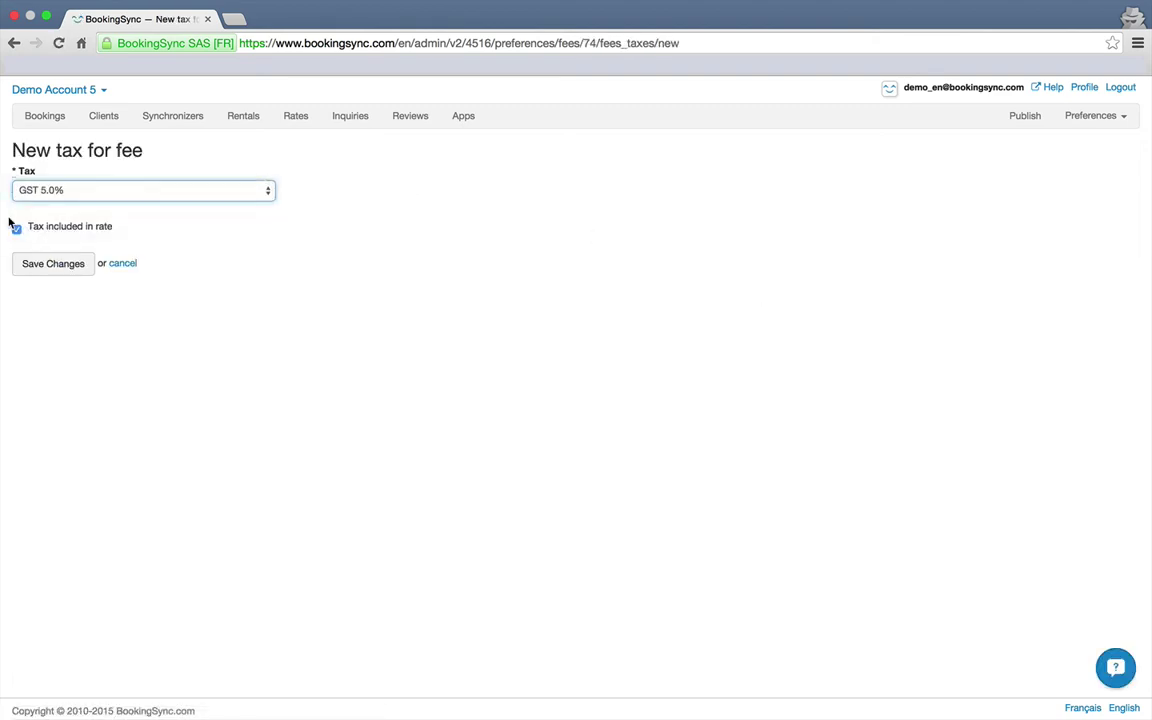
left_click(38, 265)
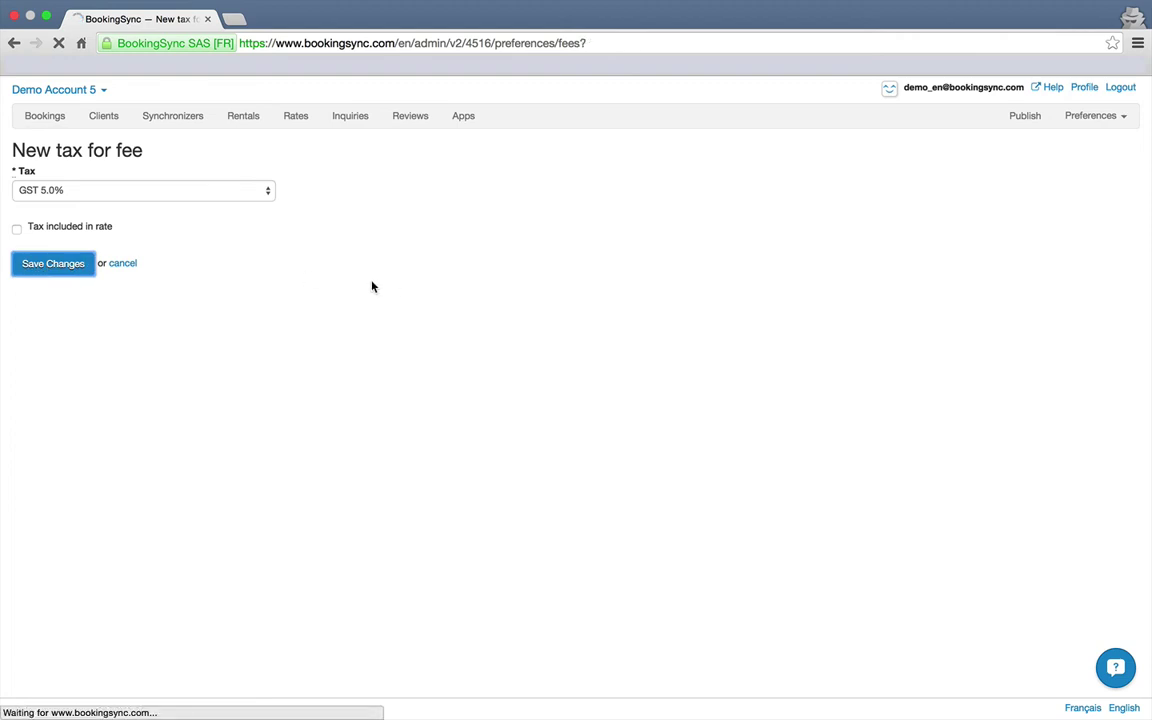
Add the QST 9.975% tax to the Final Cleaning fee, not included in the rate, and save it
left_click(942, 240)
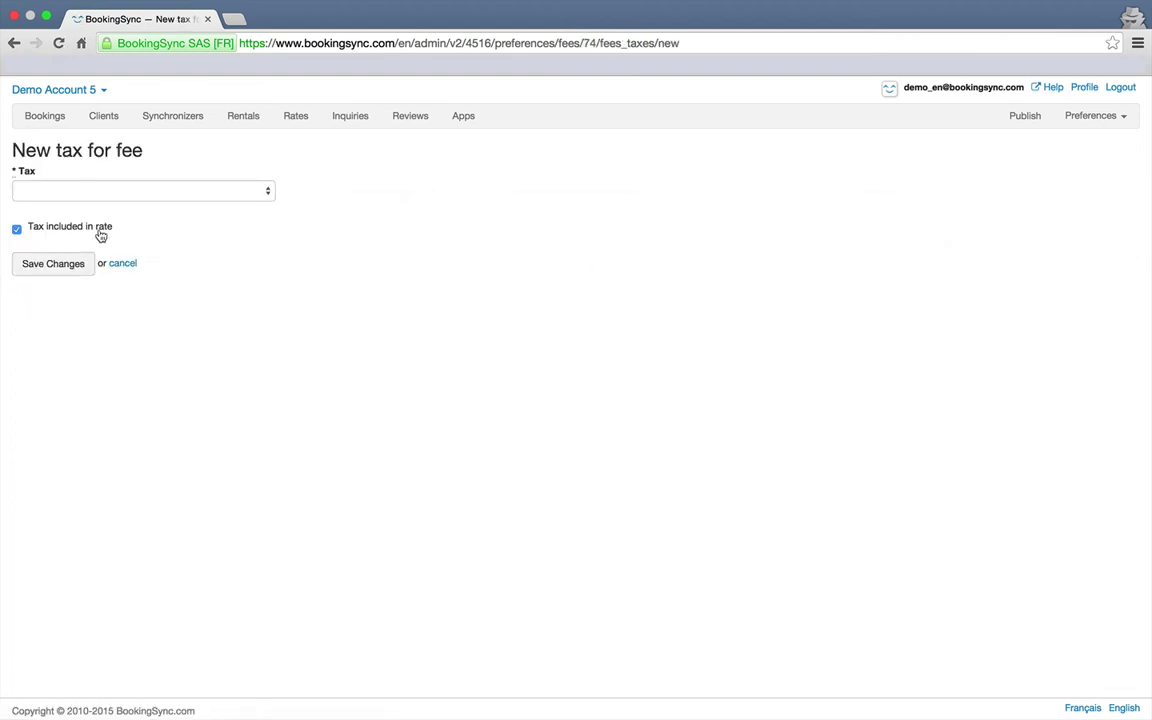
left_click(103, 233)
left_click(107, 195)
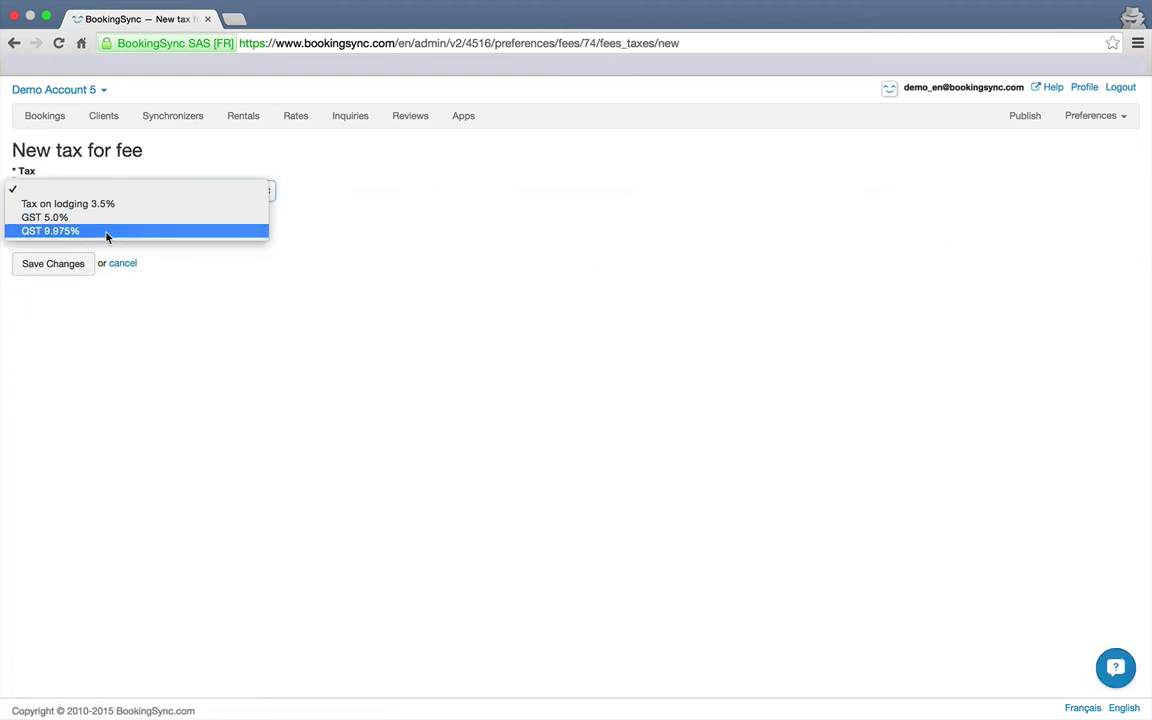
left_click(107, 231)
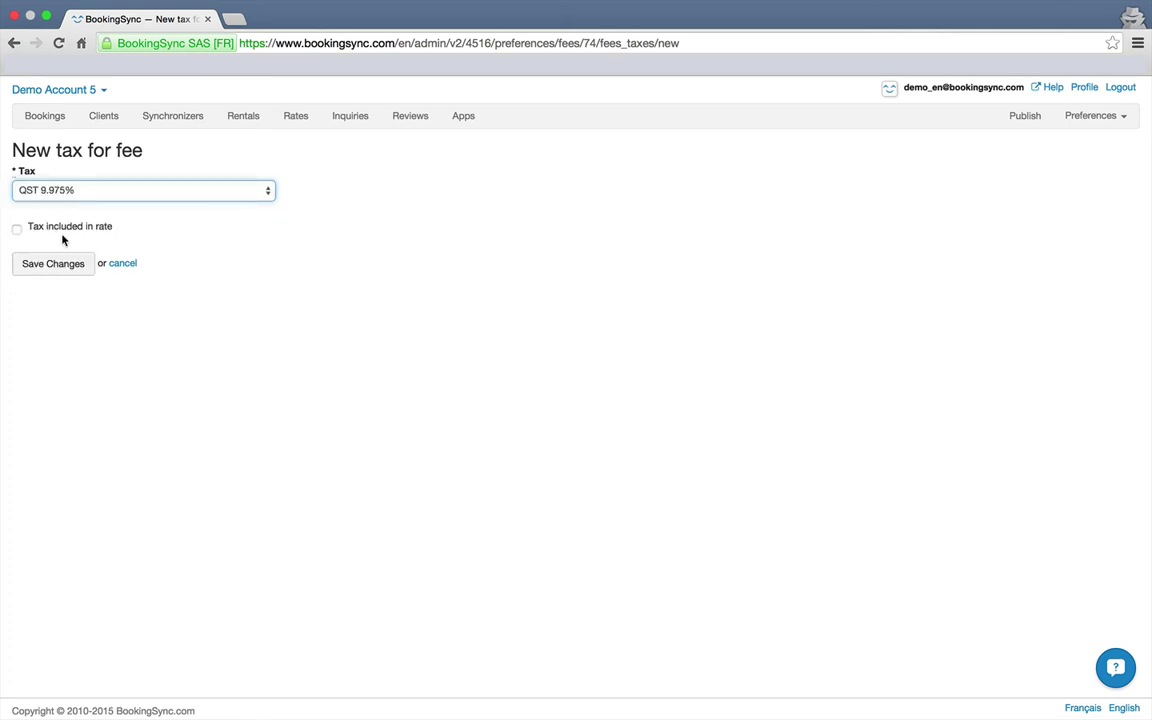
left_click(52, 264)
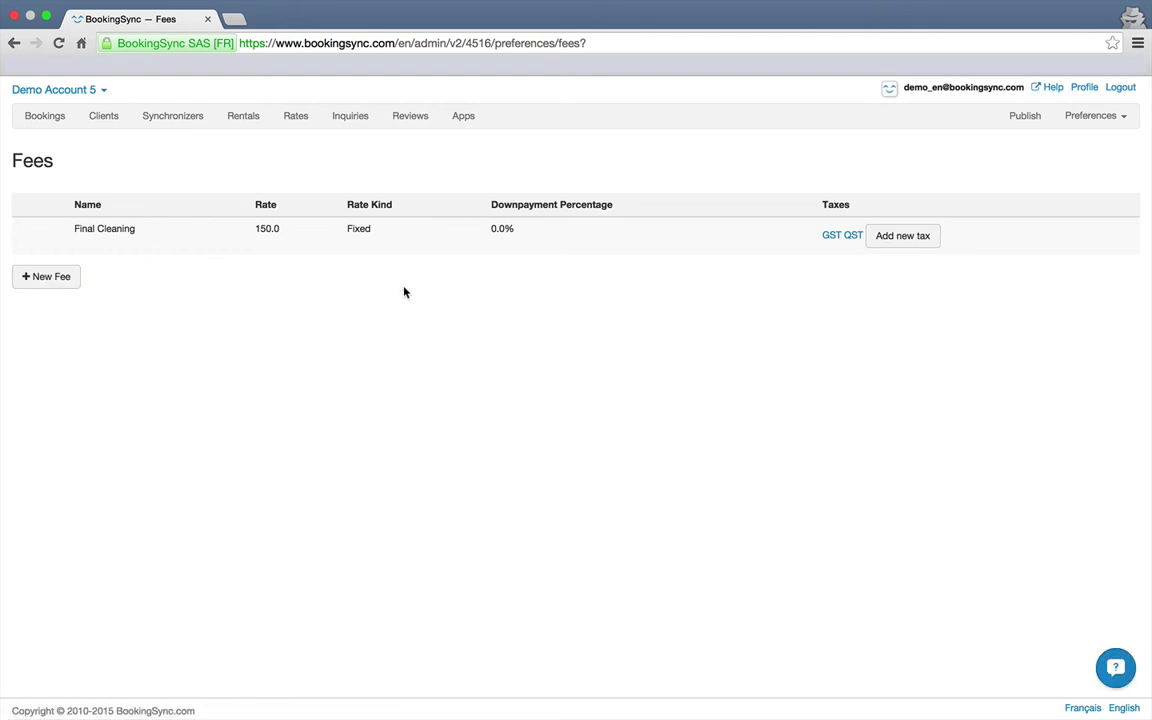
Start a new rental fee for Villa 4516 7312 with Final Cleaning and make it Required
left_click(242, 120)
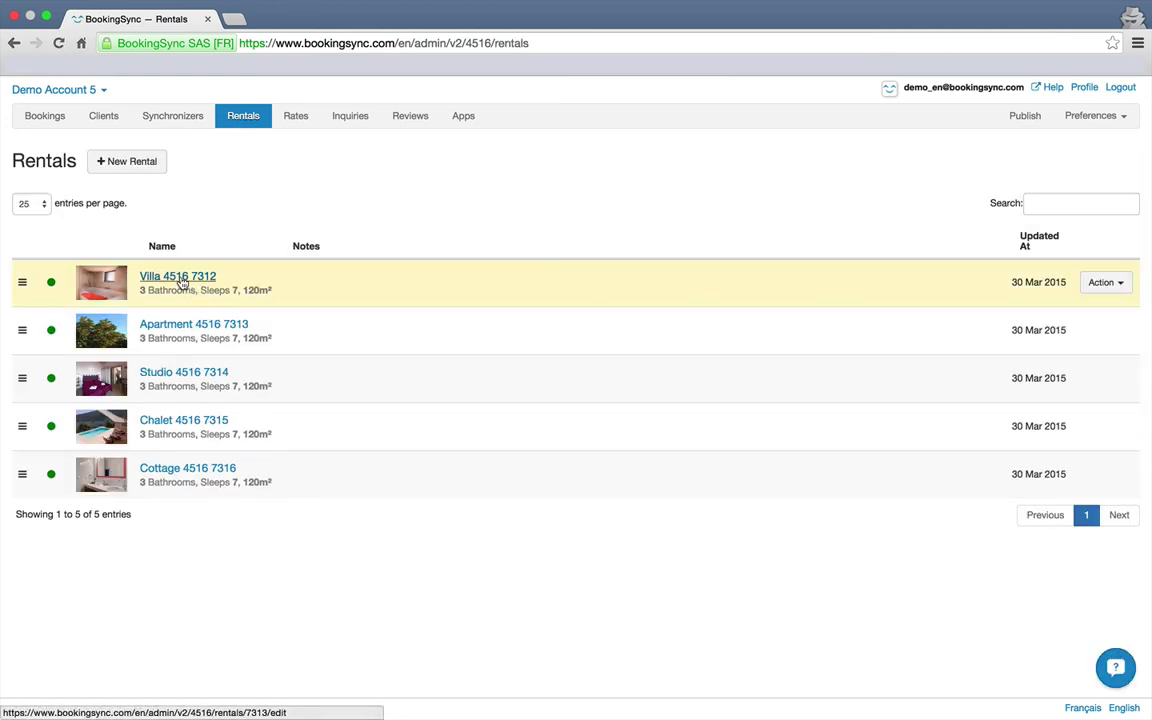
left_click(180, 278)
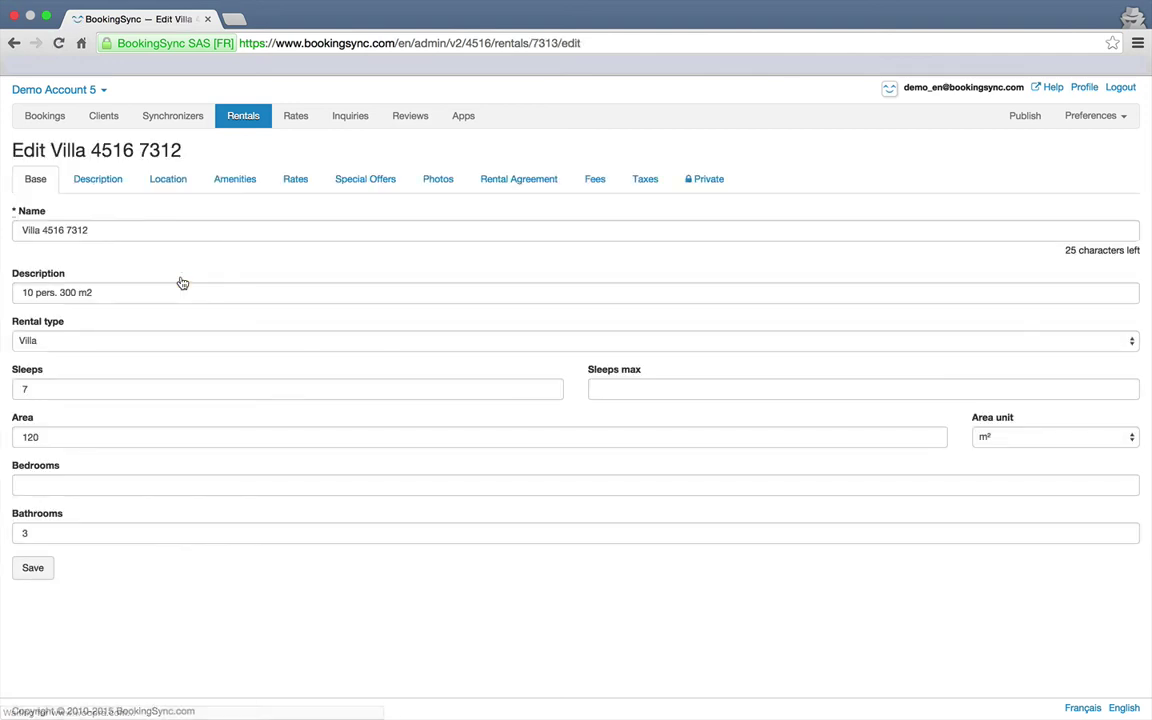
left_click(595, 190)
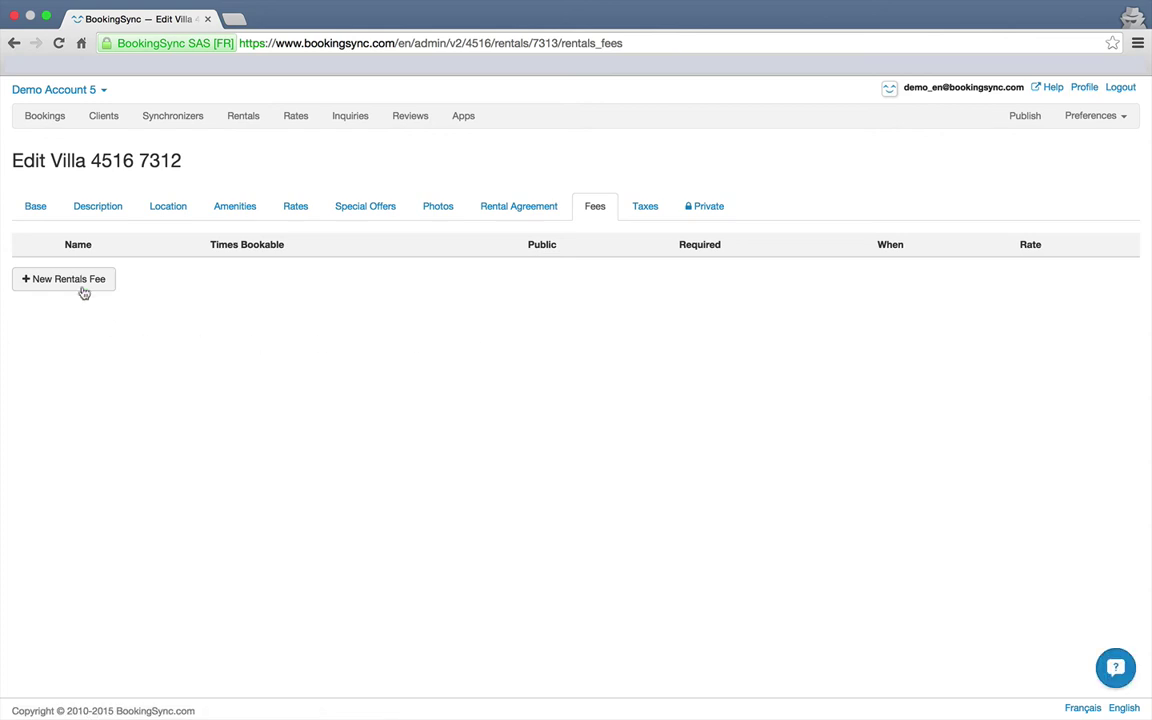
left_click(83, 290)
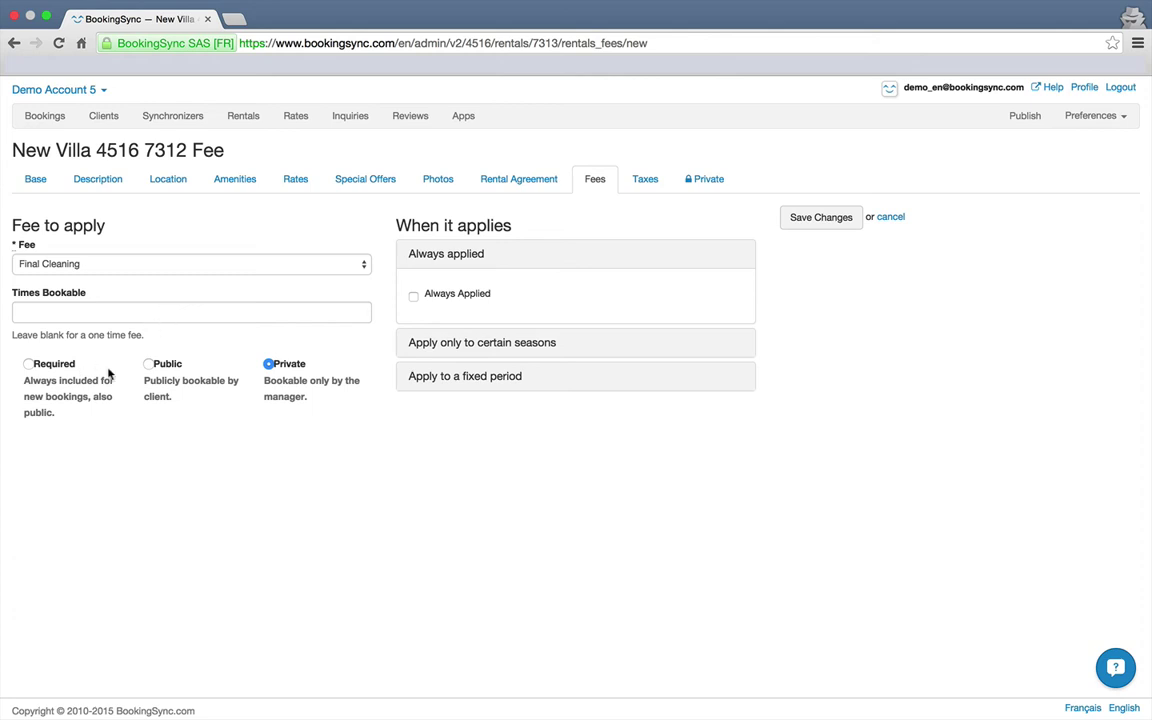
left_click(29, 366)
Review the season and fixed-period options, set the villa's Final Cleaning fee to Always Applied, and save it
left_click(452, 343)
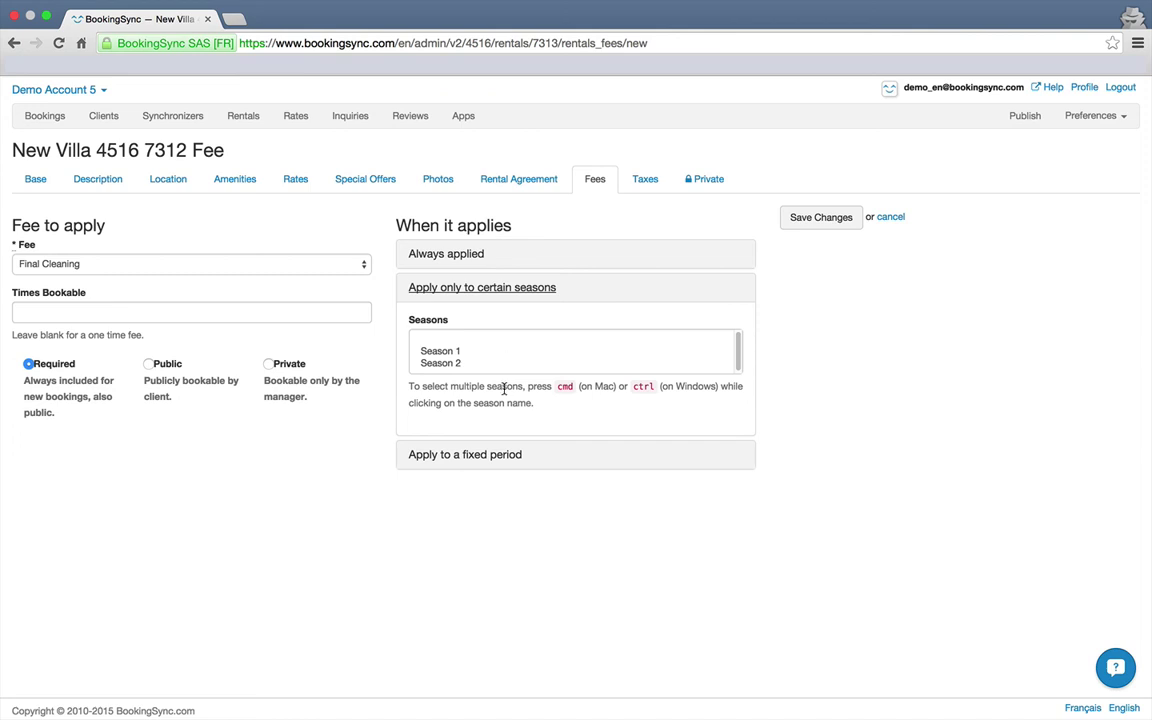
left_click(432, 455)
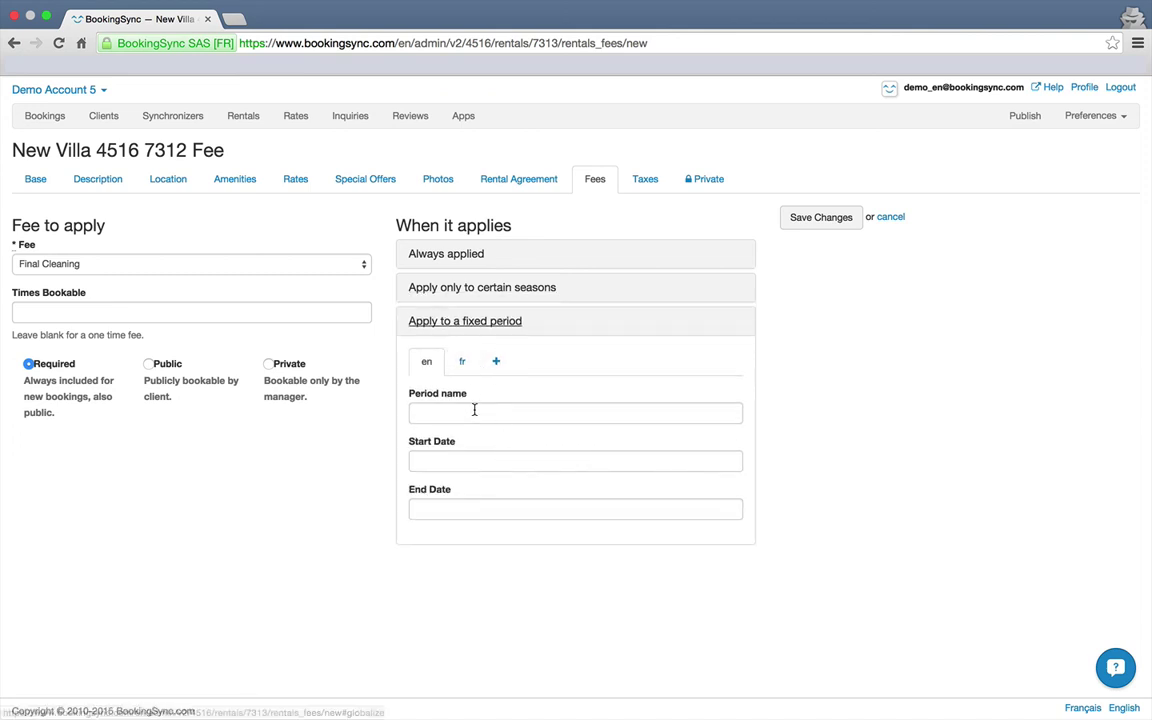
left_click(465, 255)
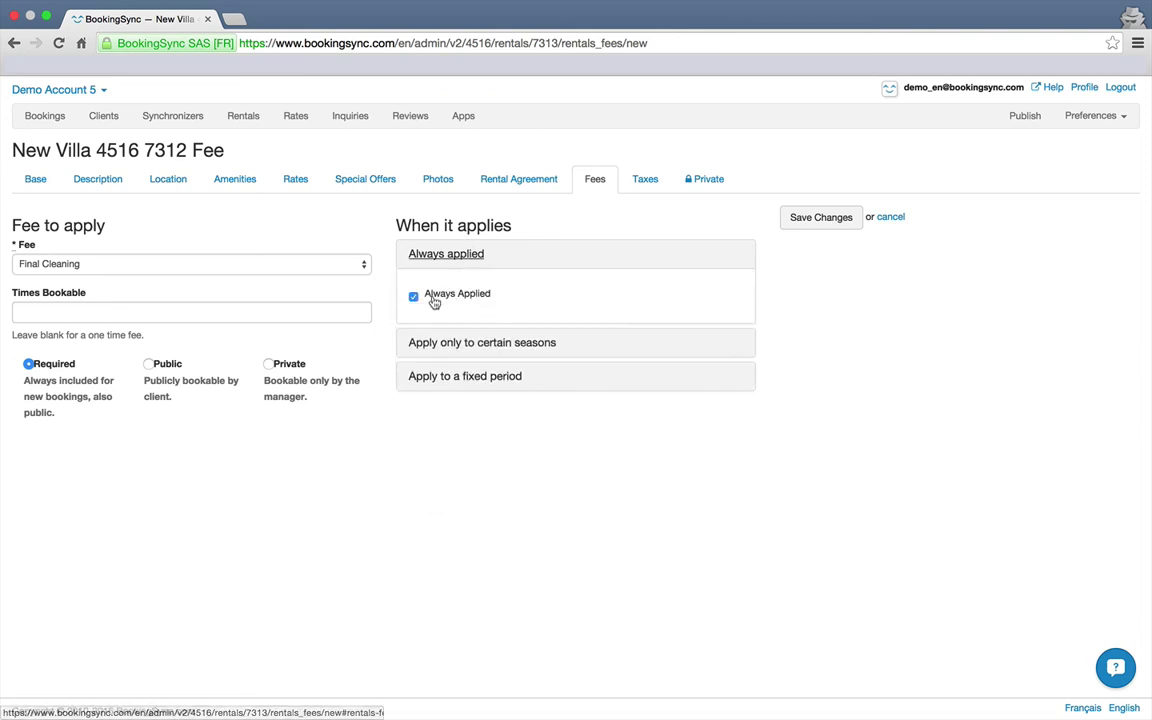
left_click(822, 226)
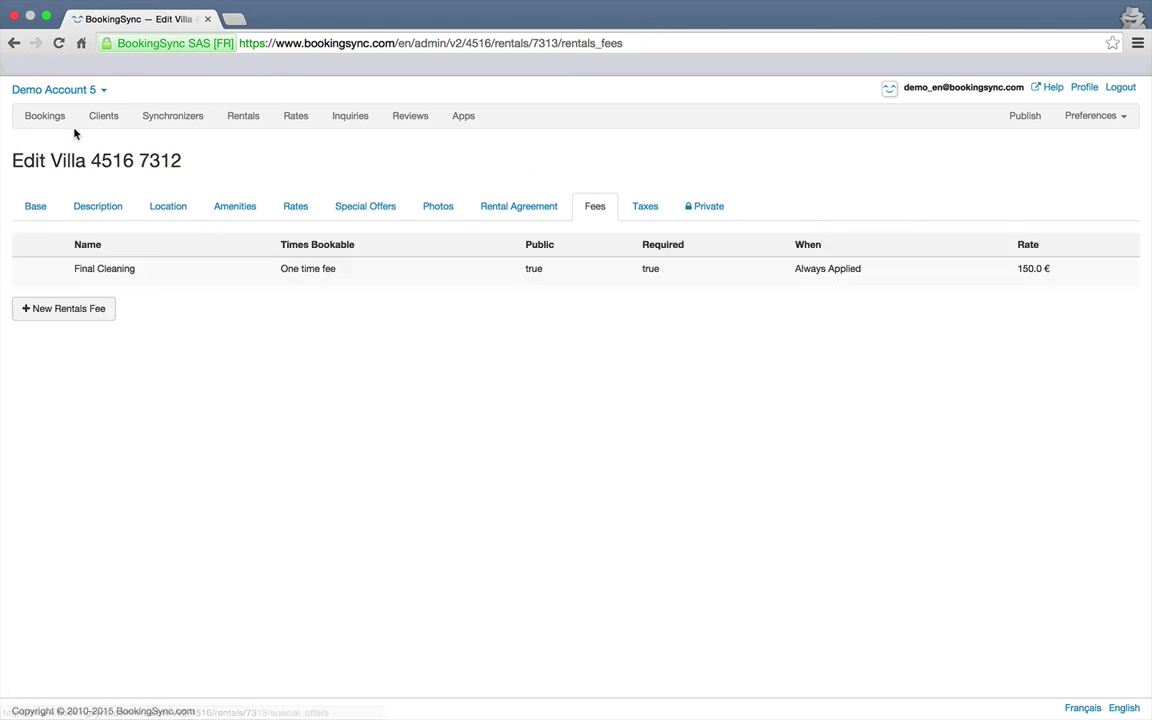
Draft a Villa 4516 7312 booking for 3 to 10 May 2015, toggling its Final Cleaning fee off and back on
left_click(40, 117)
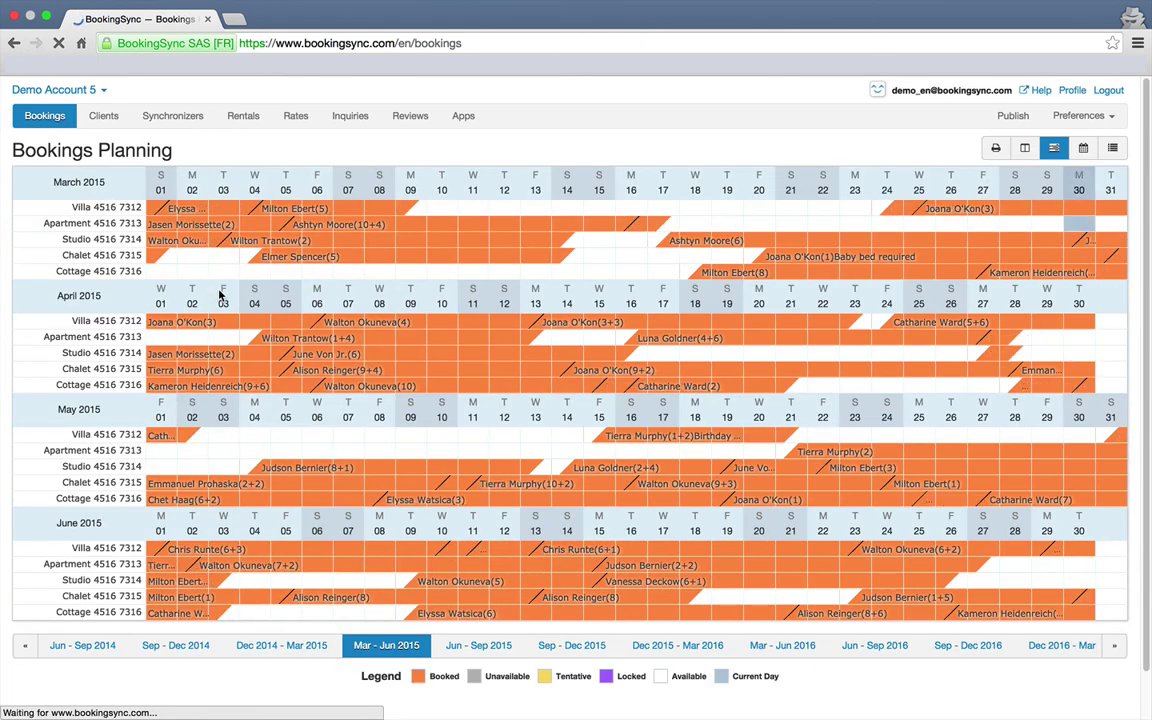
left_click_drag(225, 436, 434, 435)
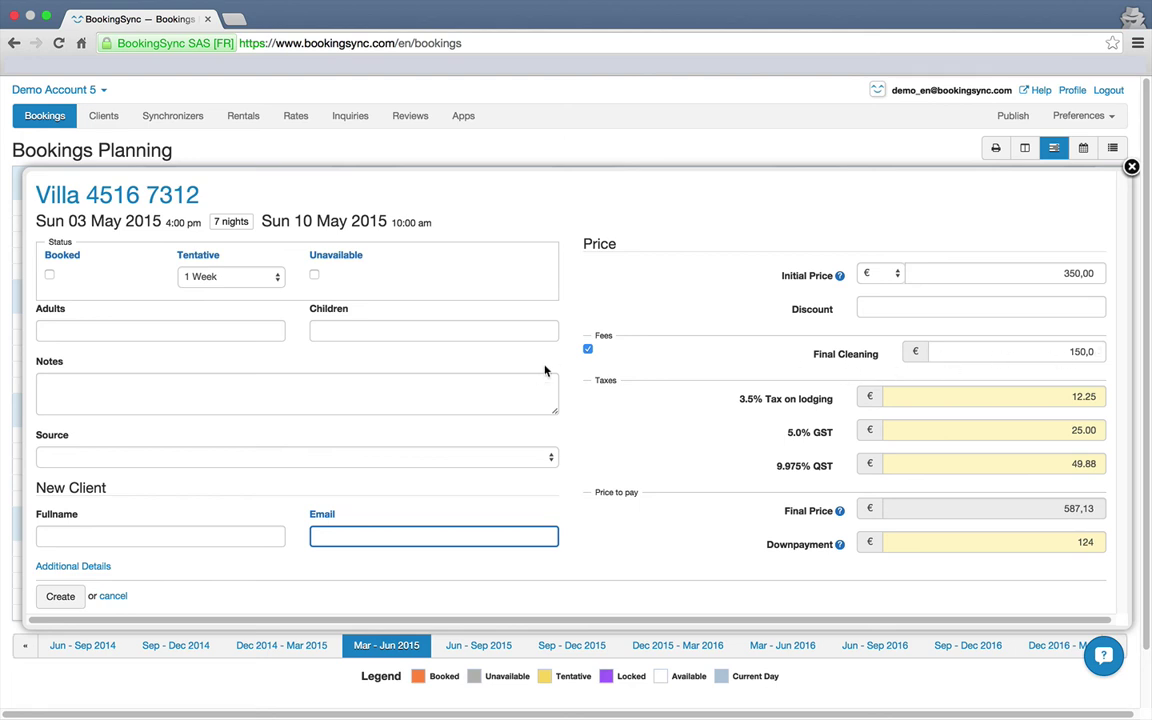
left_click(587, 349)
left_click(588, 351)
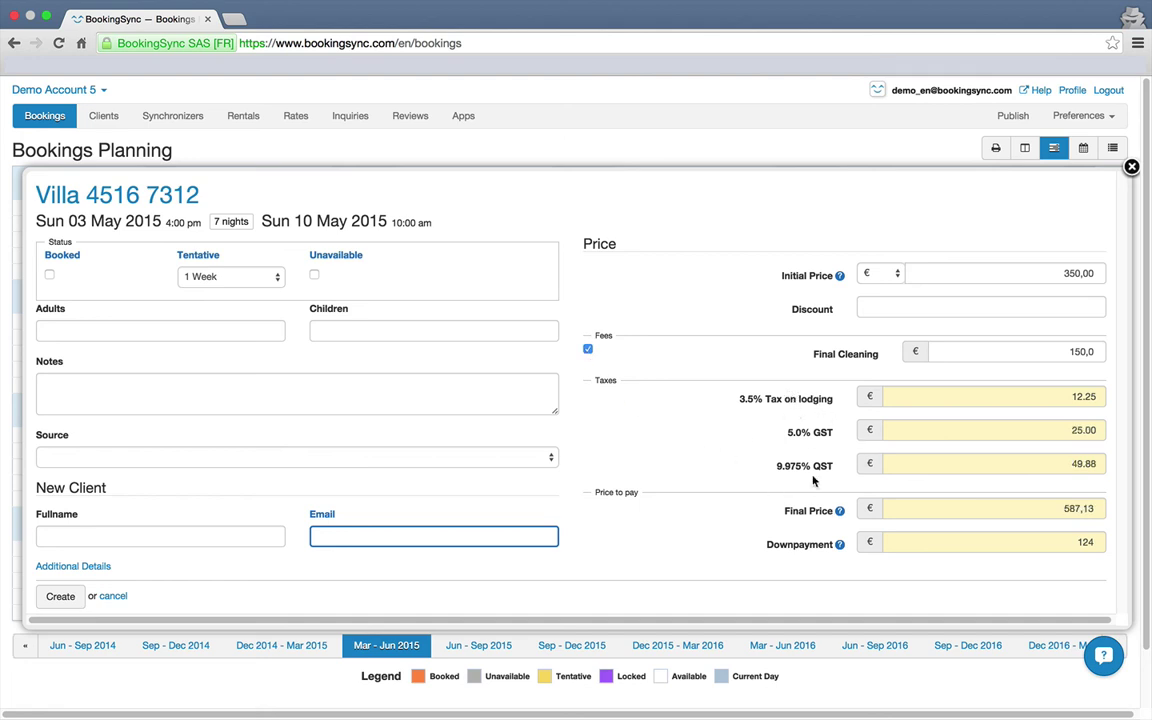
left_click(588, 351)
left_click(588, 351)
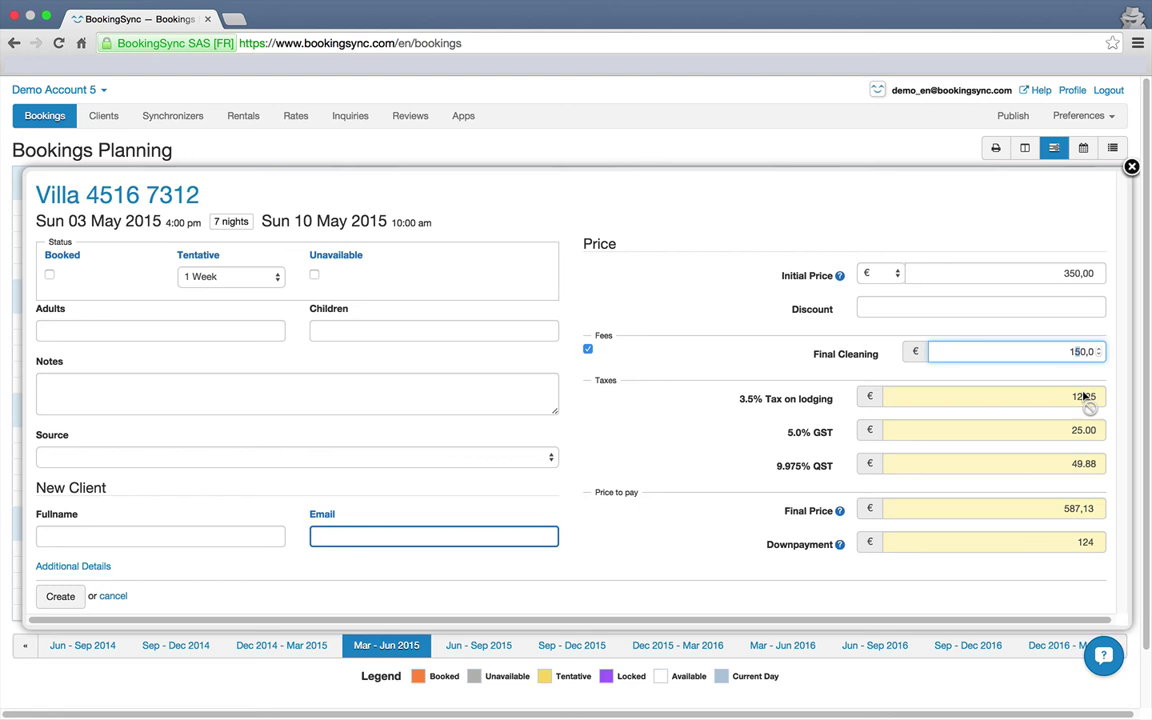
Set the draft booking's Final Cleaning fee to 100 € and create the booking
type("0")
left_click(46, 602)
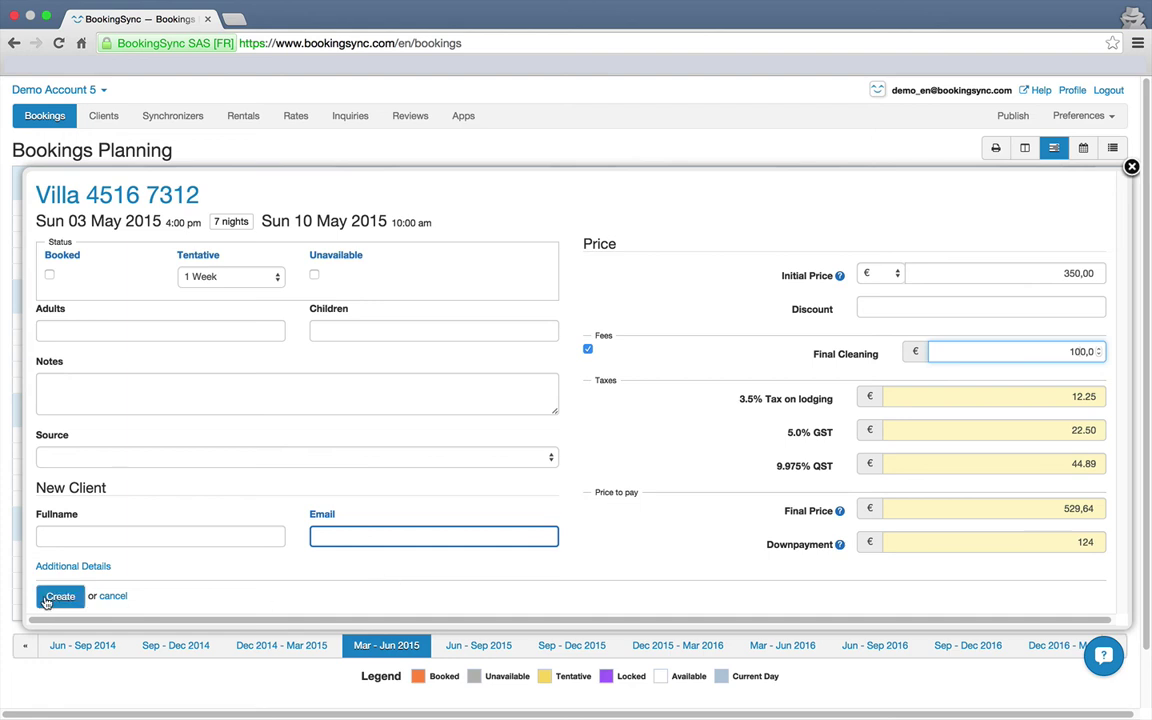